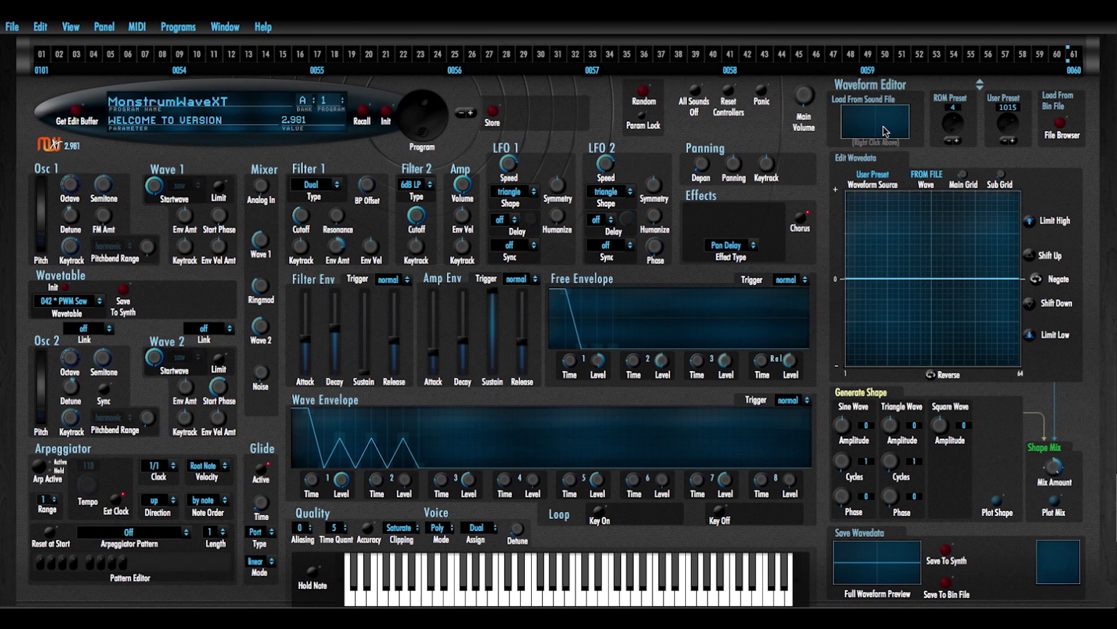
# - Select the whole waveform clip in Audacity, then return to MonstrumWaveXT
pyautogui.press('super+Tab')
pyautogui.press('super+Tab')
pyautogui.press('super+Tab')
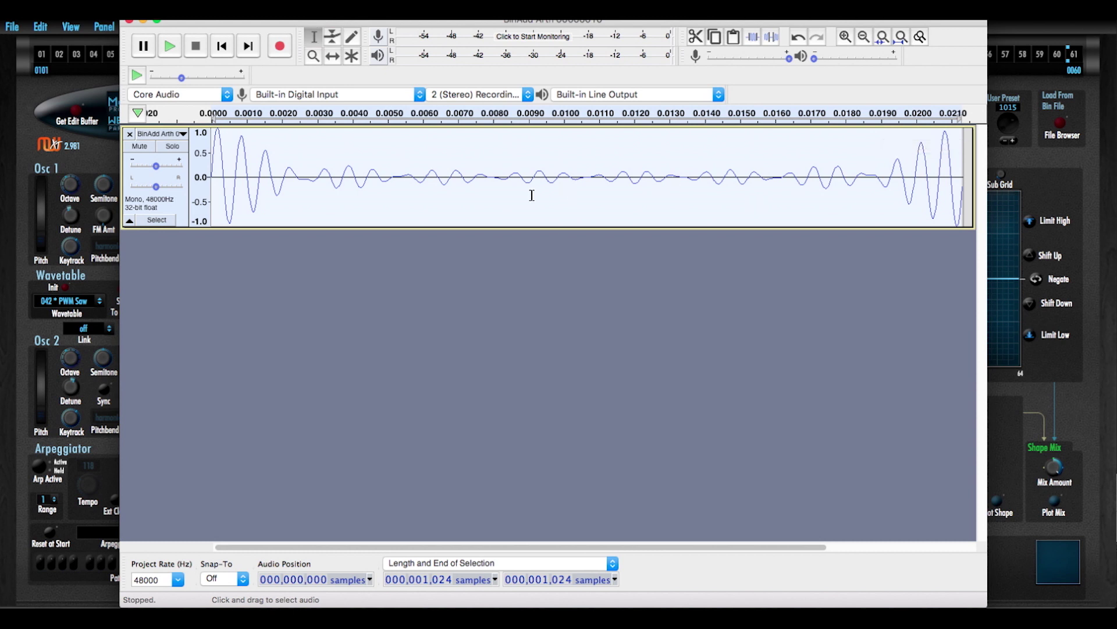
pyautogui.doubleClick(531, 195)
pyautogui.moveTo(187, 21); pyautogui.dragTo(188, 33)
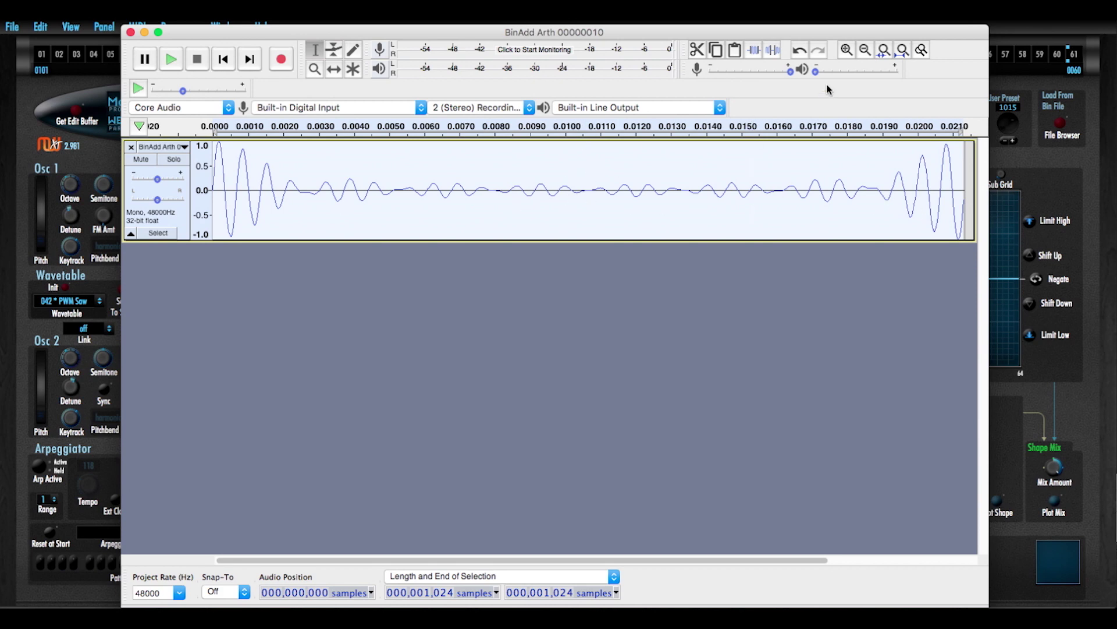
pyautogui.press('super+Tab')
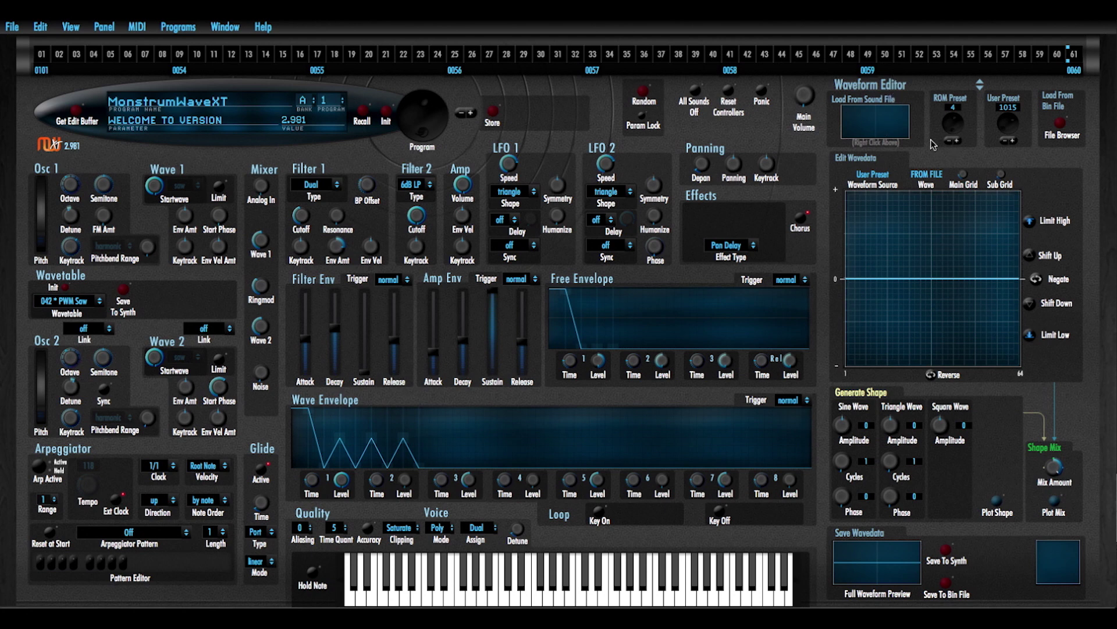
# - Browse Architecture Waveforms 2010 Wav32 > Misc - Sinc and select Dirichlet Even 002.wav to load
pyautogui.rightClick(870, 128)
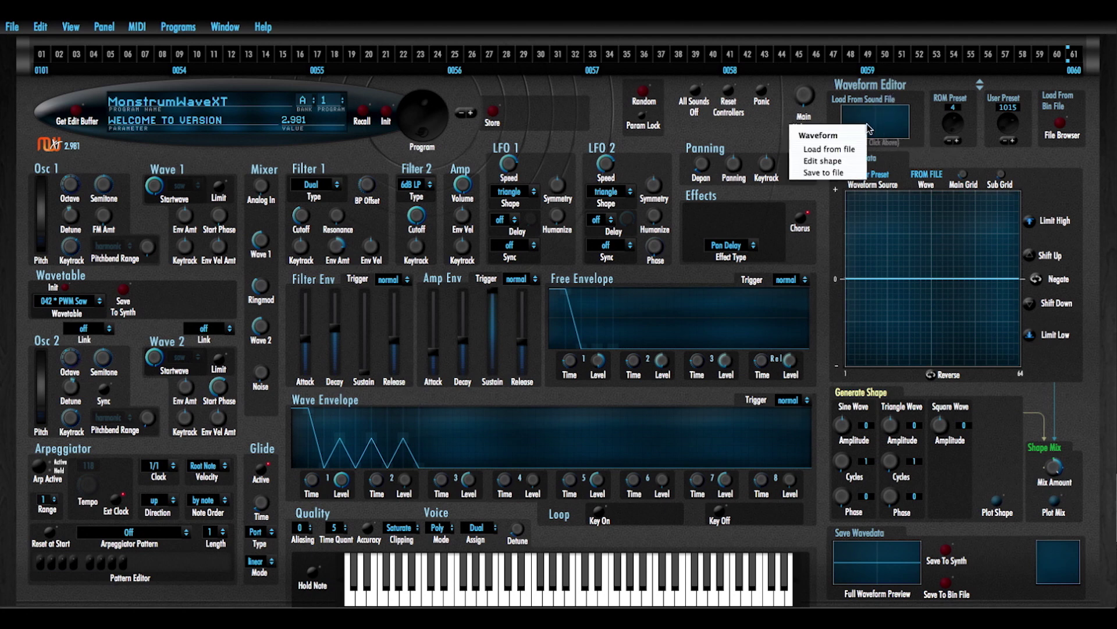
pyautogui.click(857, 149)
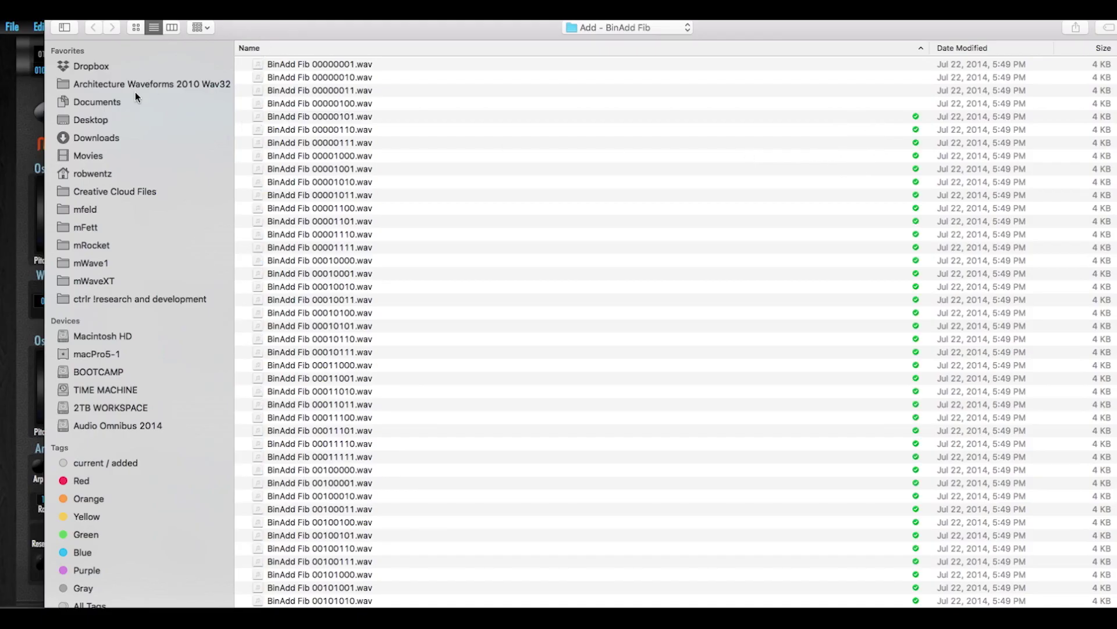
pyautogui.click(129, 87)
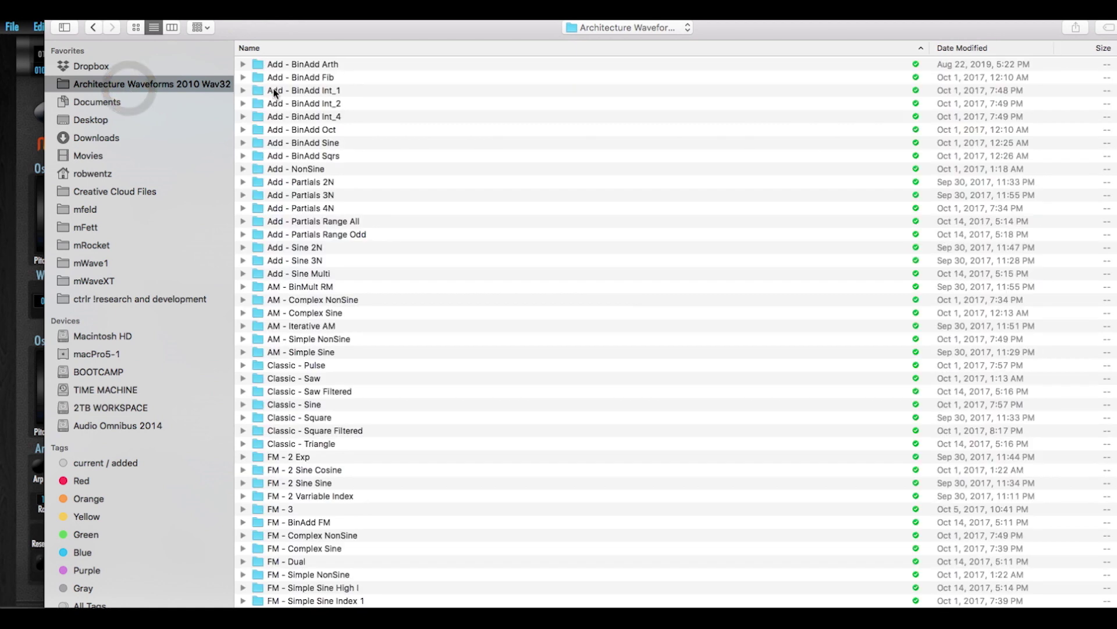
pyautogui.scroll(-15, 328, 191)
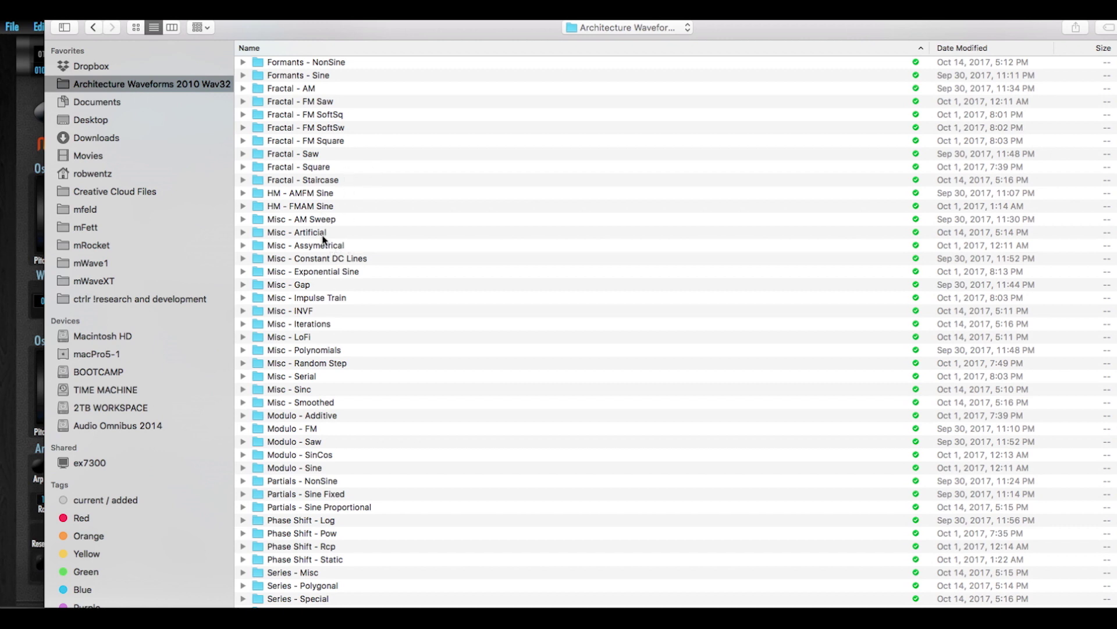
pyautogui.click(304, 403)
pyautogui.doubleClick(303, 390)
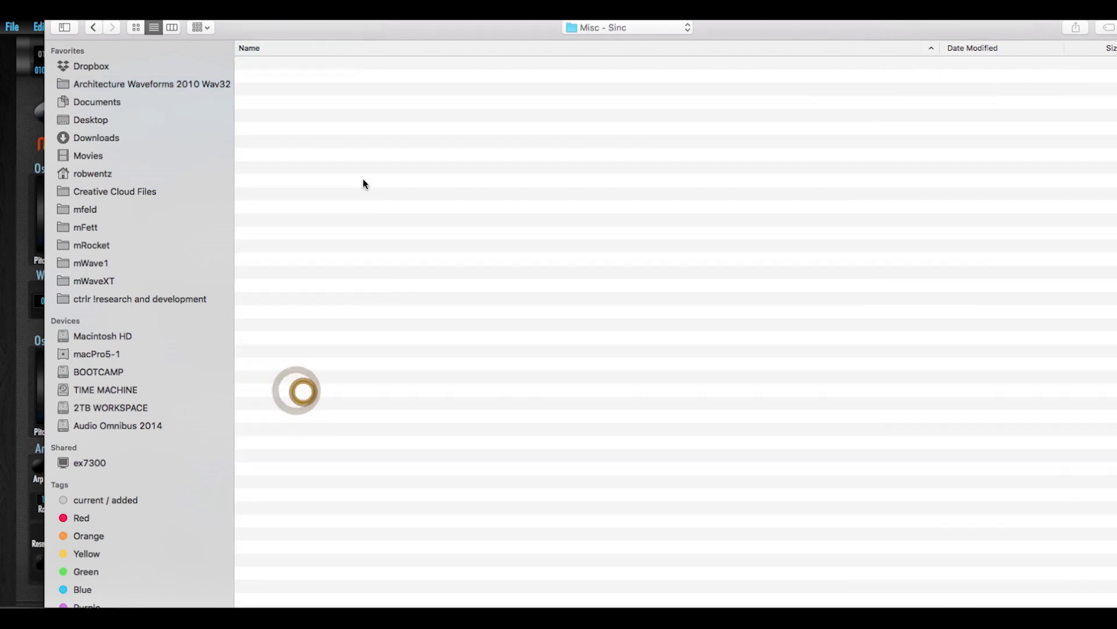
pyautogui.click(308, 104)
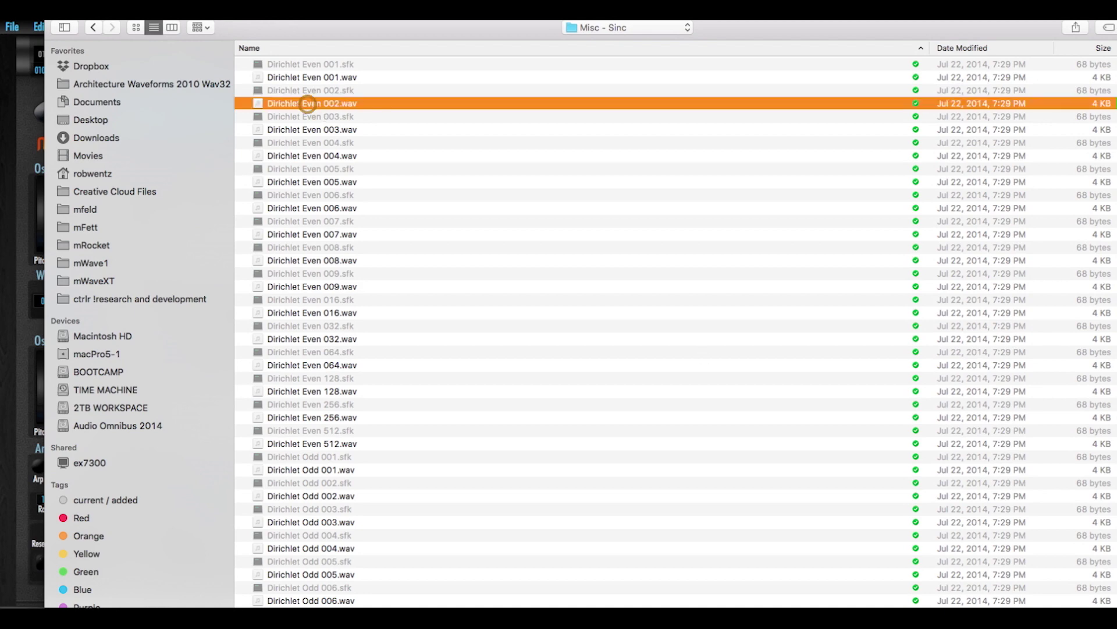
# - Load Dirichlet Even 002.wav into the editor and set user slot 1000 as its save target
pyautogui.click(308, 103)
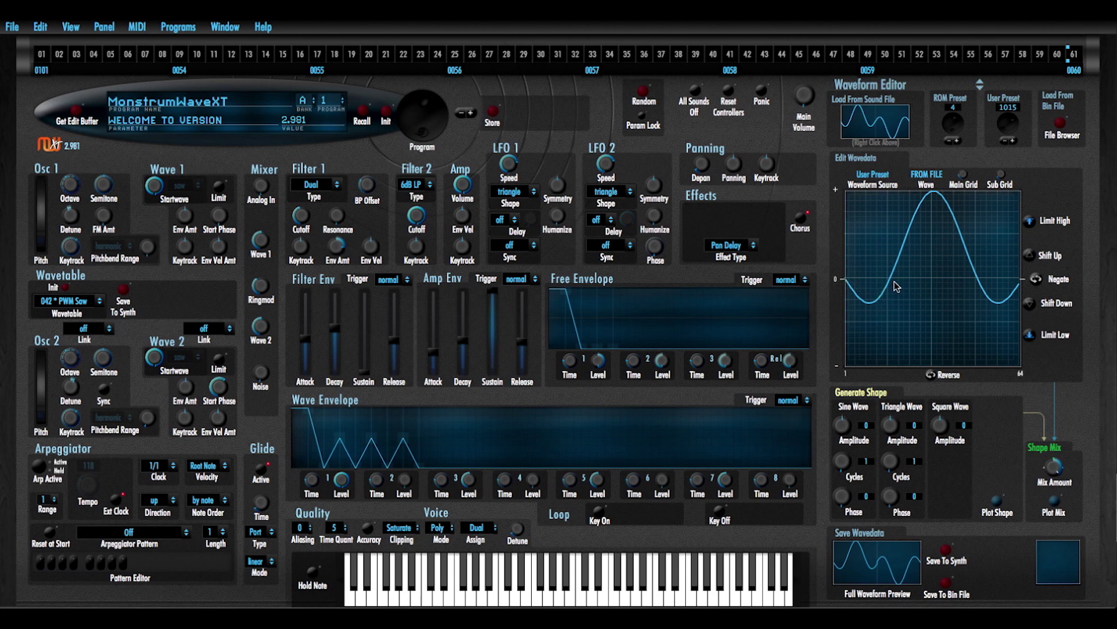
pyautogui.click(1002, 304)
pyautogui.click(947, 548)
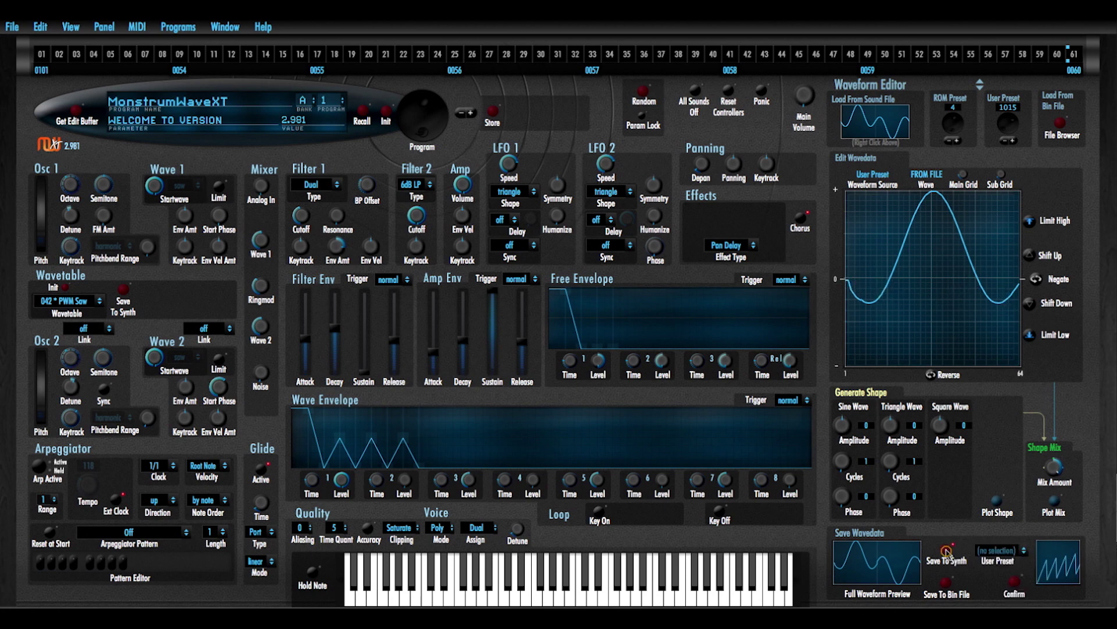
pyautogui.click(1018, 556)
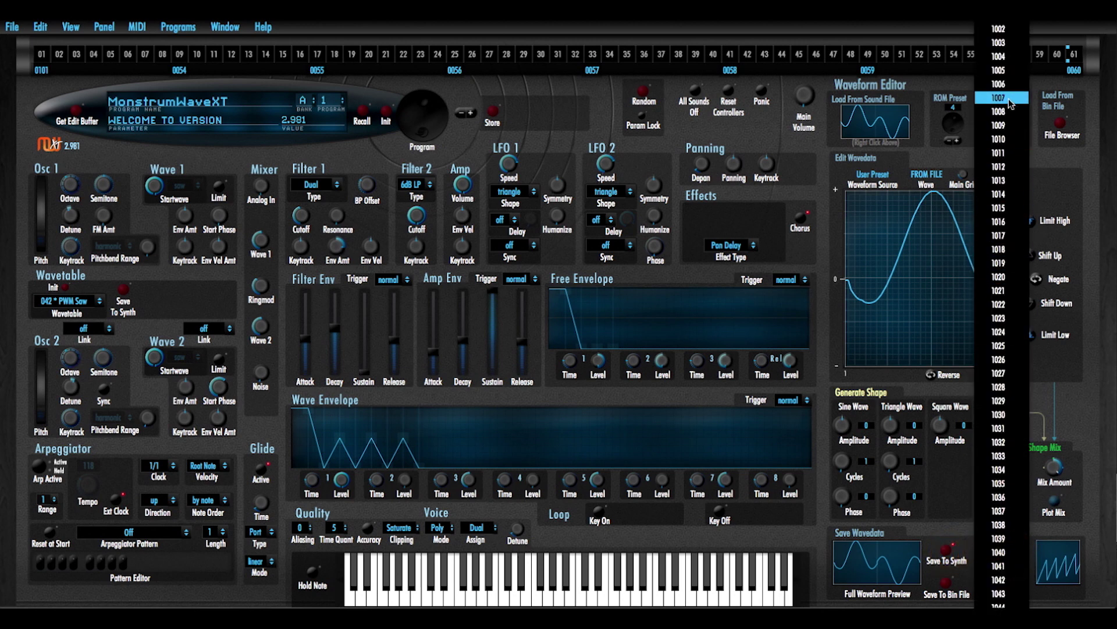
pyautogui.click(999, 28)
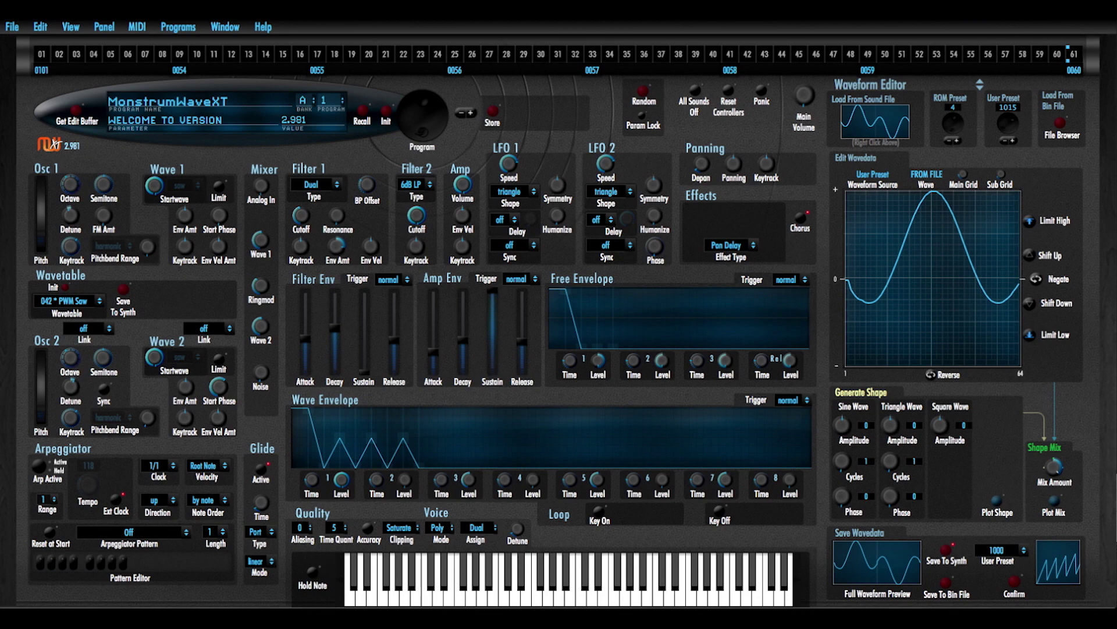
# - Reset to the Init sound, switch the wavetable to User 100, and load cell 02 into the editor
pyautogui.click(80, 301)
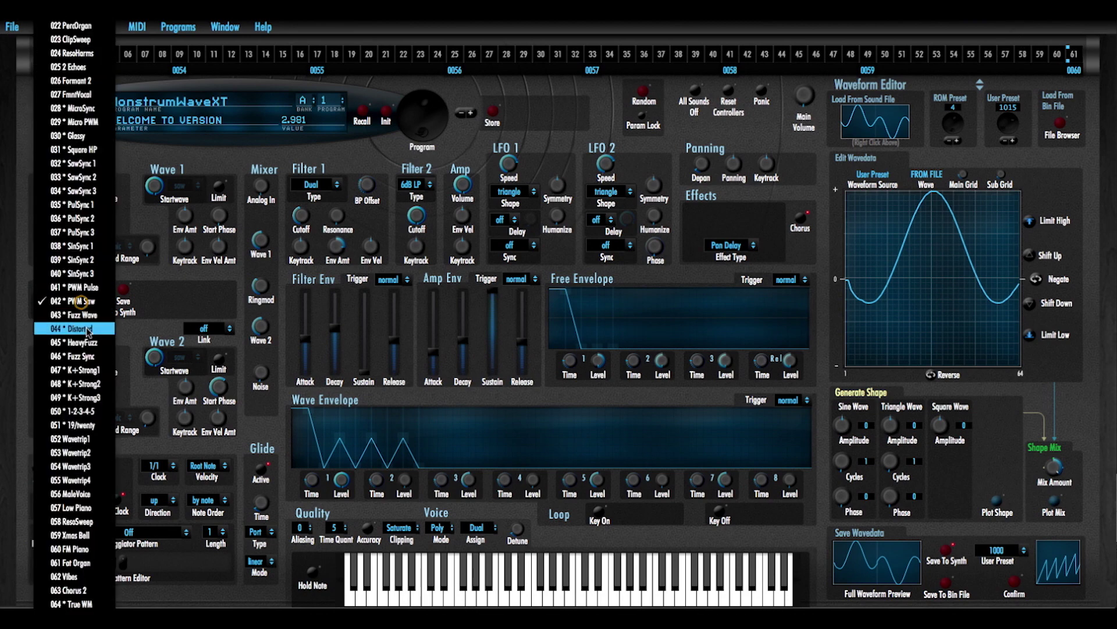
pyautogui.click(338, 152)
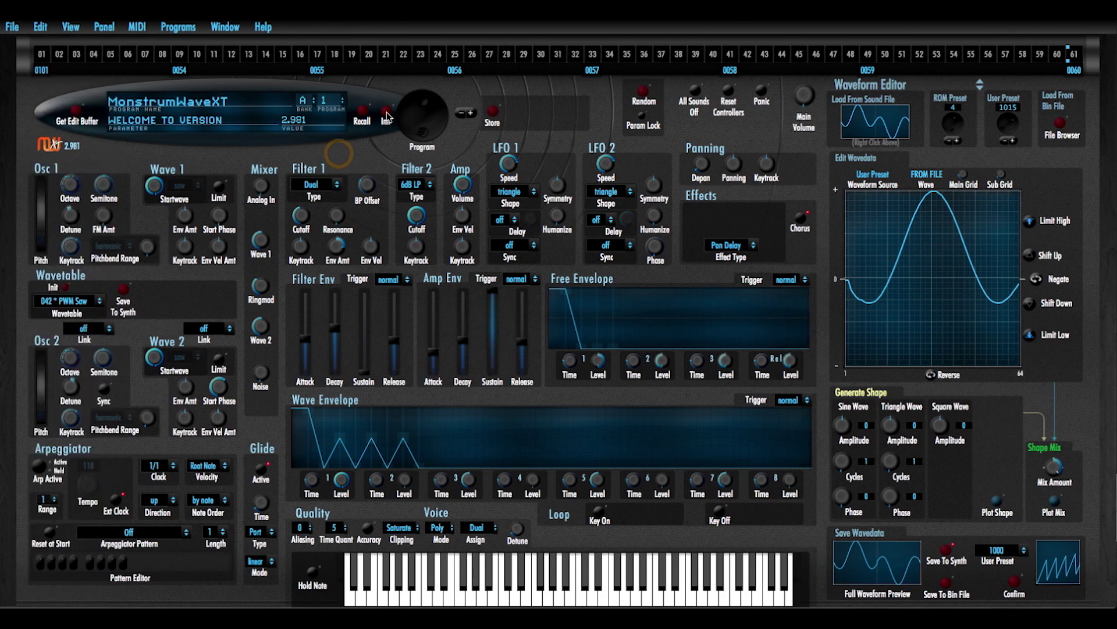
pyautogui.click(387, 117)
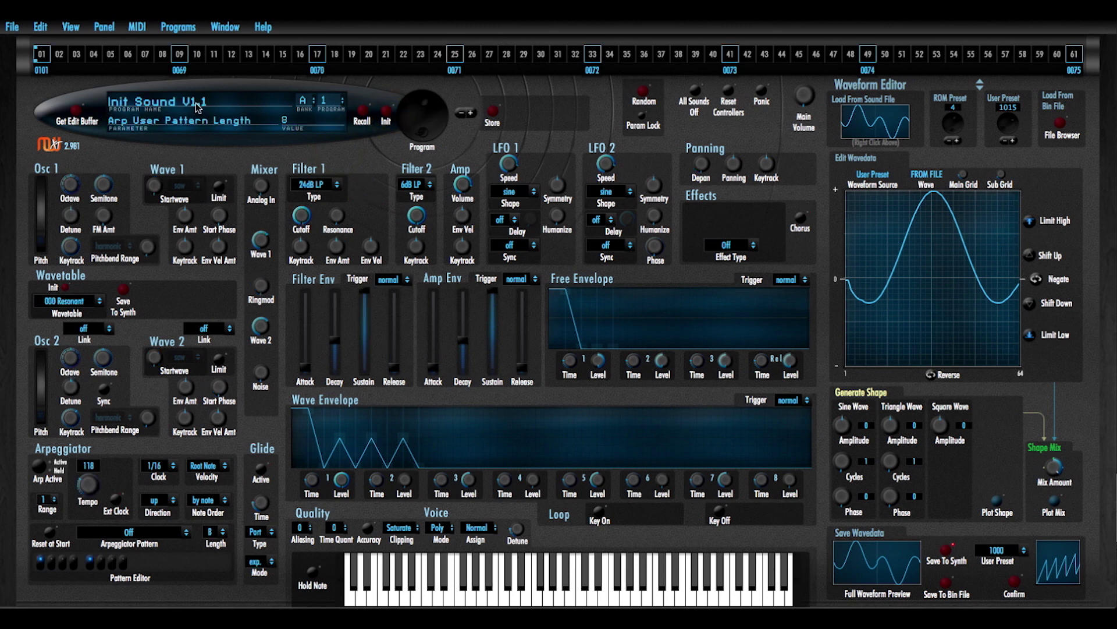
pyautogui.click(91, 302)
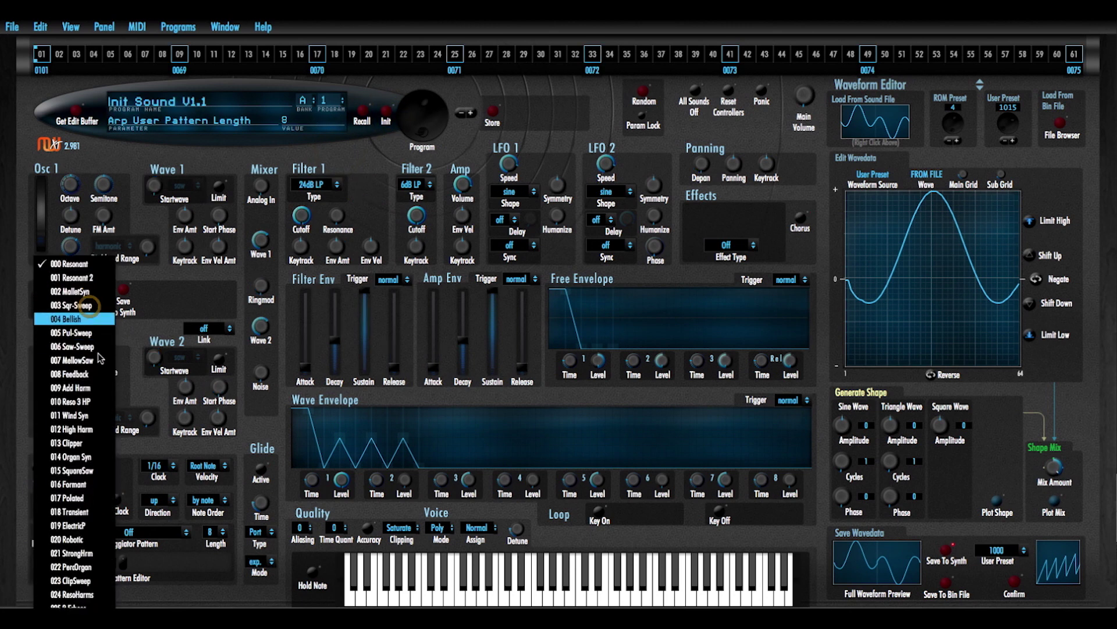
pyautogui.scroll(-5, 99, 357)
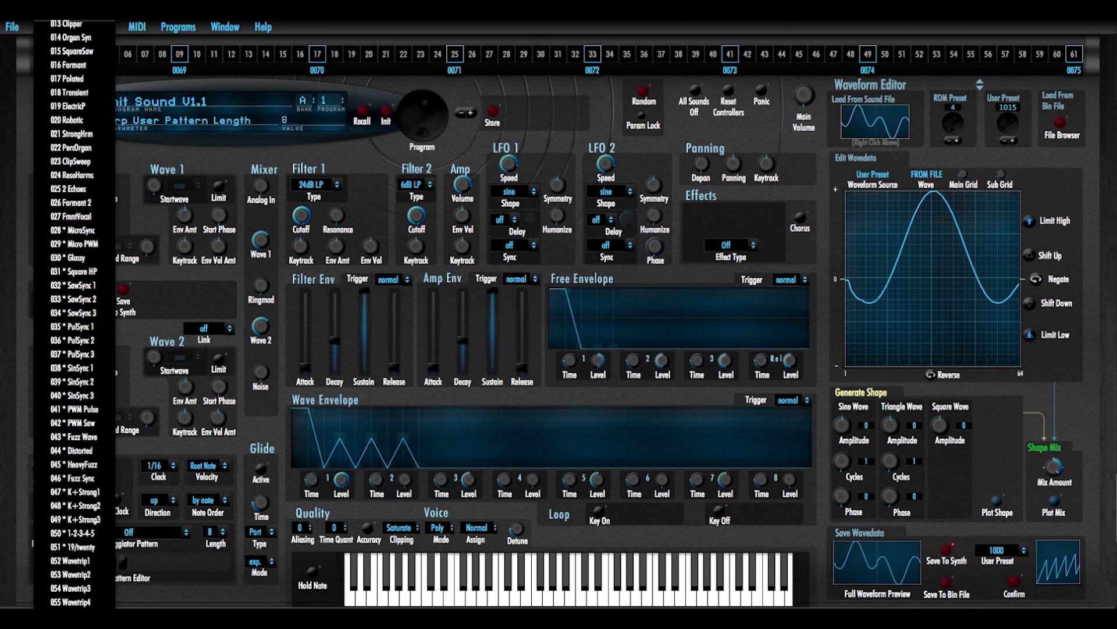
pyautogui.click(99, 357)
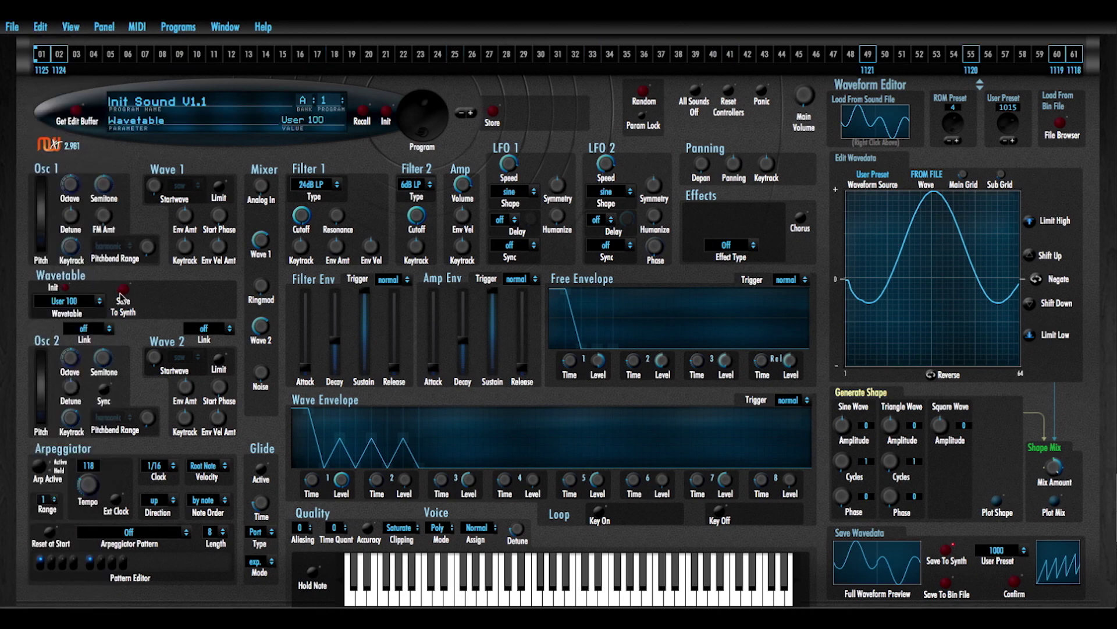
pyautogui.click(58, 58)
# - Inspect wavetable cells 07, 49, 55 and 60 in the waveform editor
pyautogui.click(58, 58)
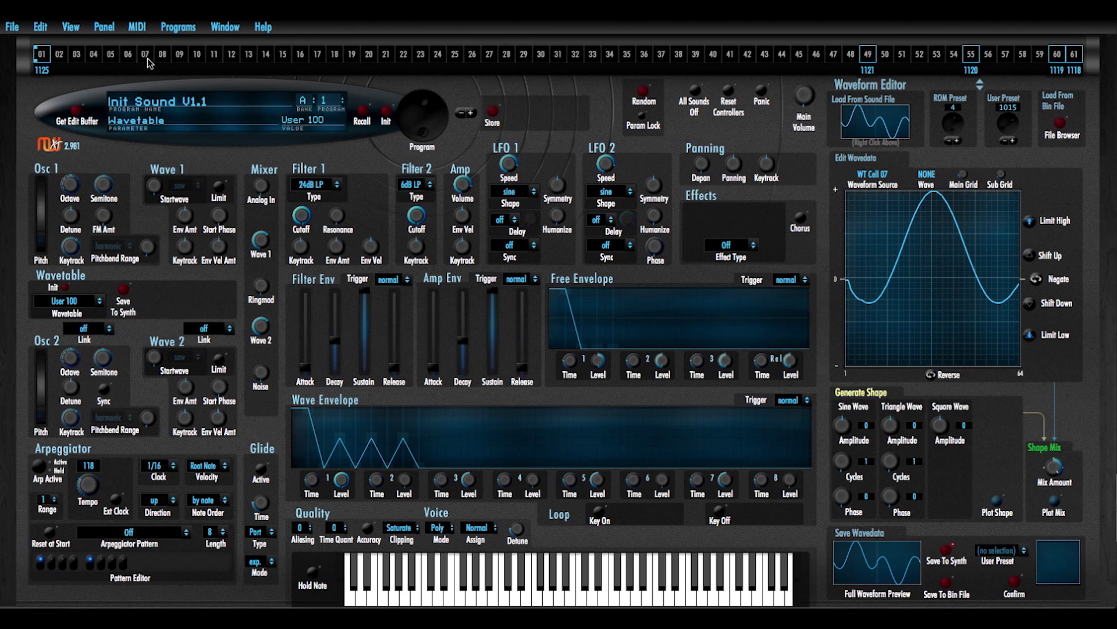
pyautogui.click(867, 54)
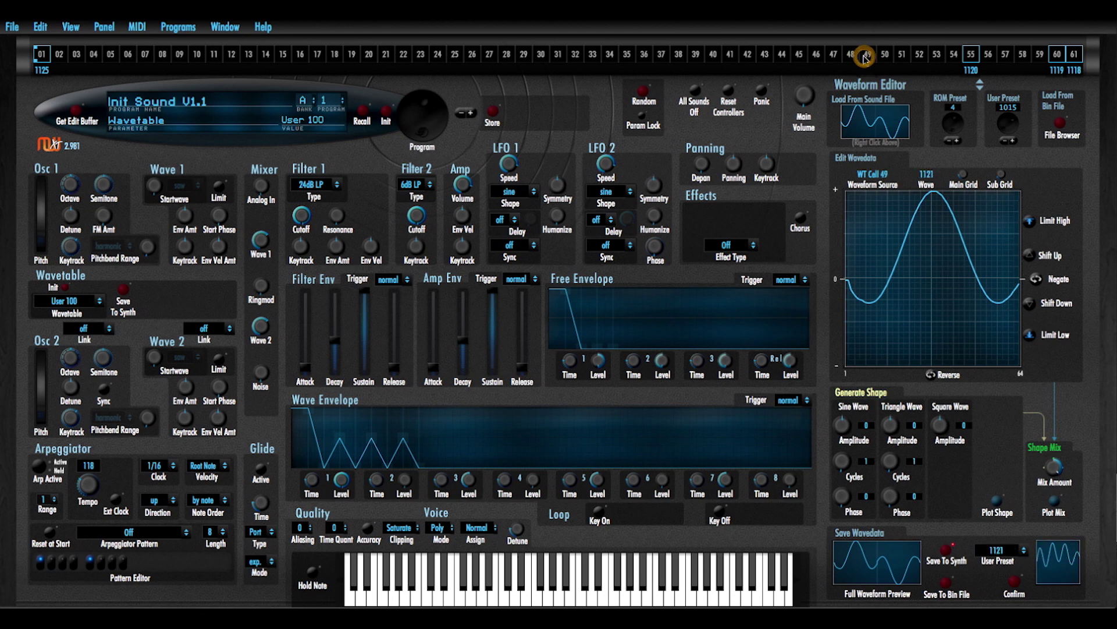
pyautogui.click(971, 53)
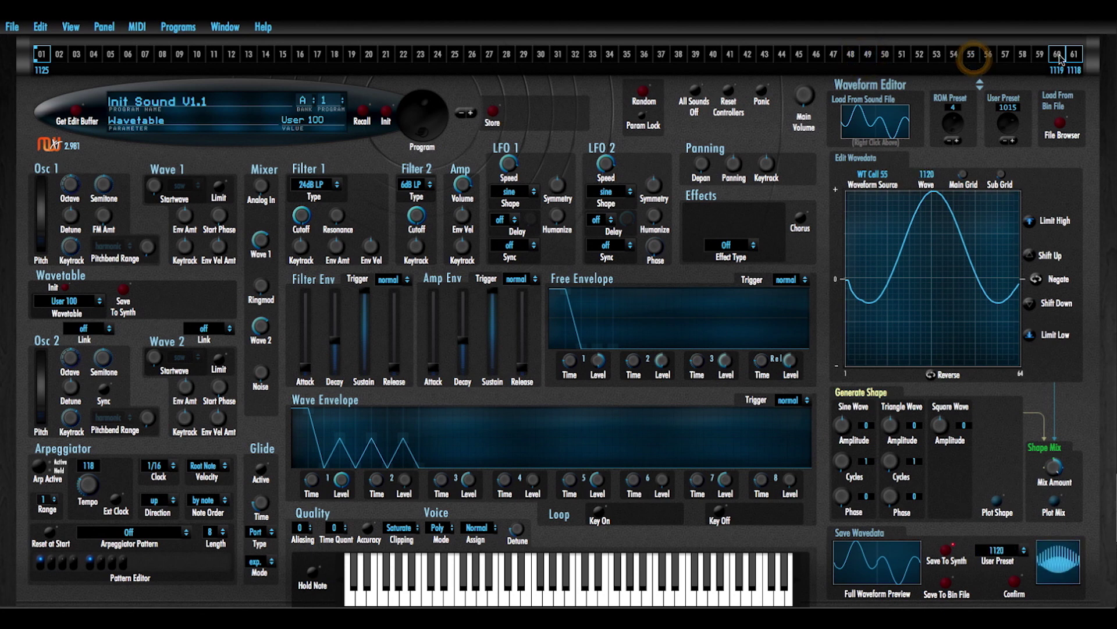
pyautogui.click(1058, 53)
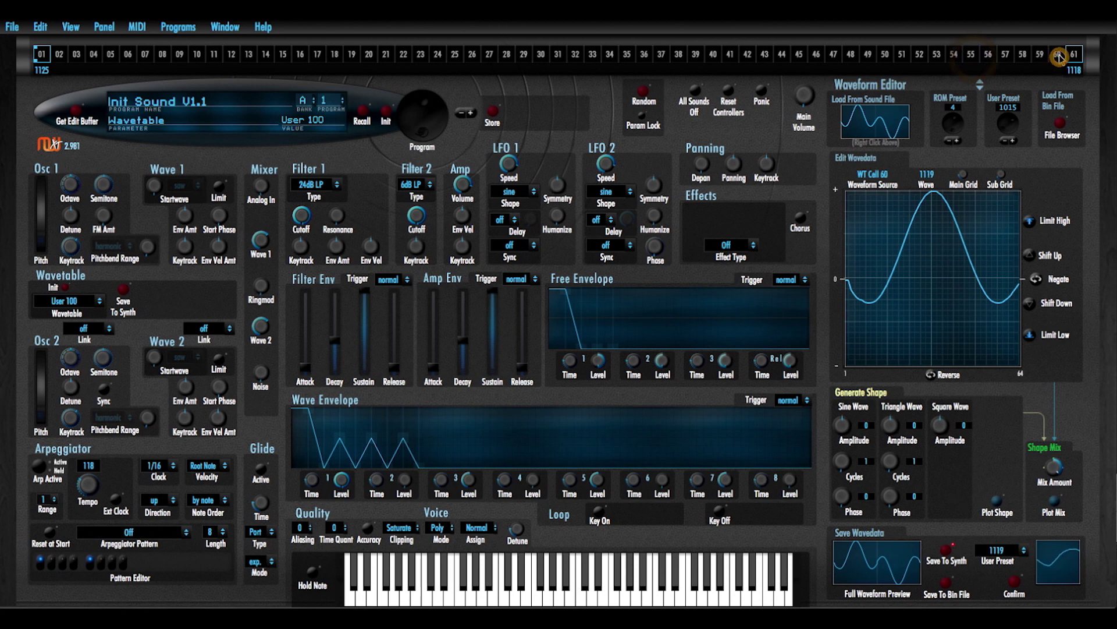
# - Assign wave 1000 to wavetable cell 01
pyautogui.click(45, 71)
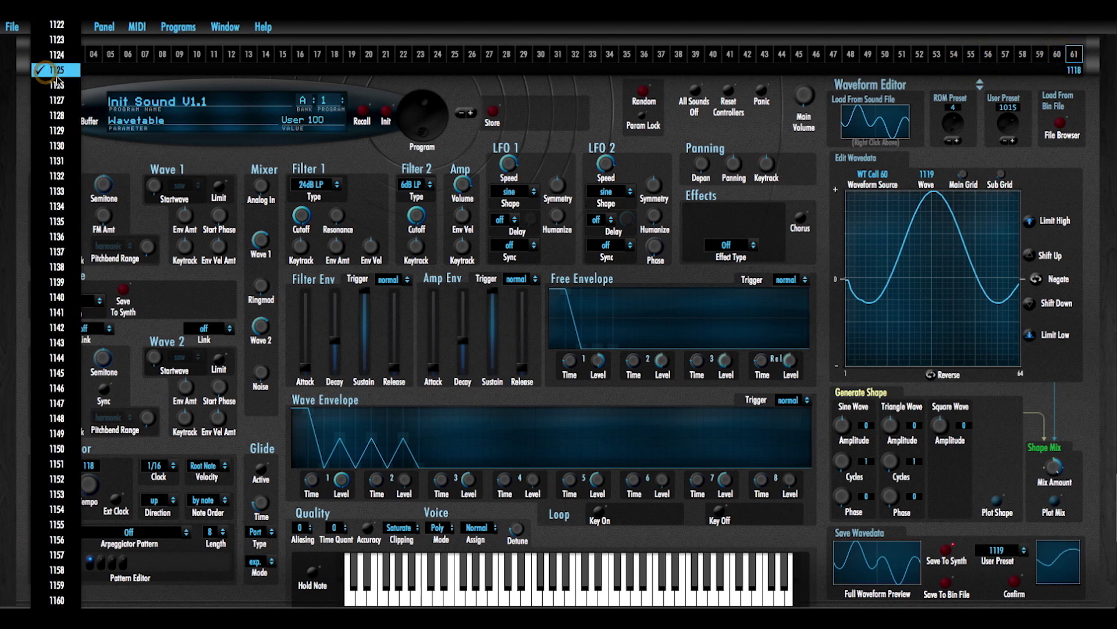
pyautogui.scroll(20, 58, 79)
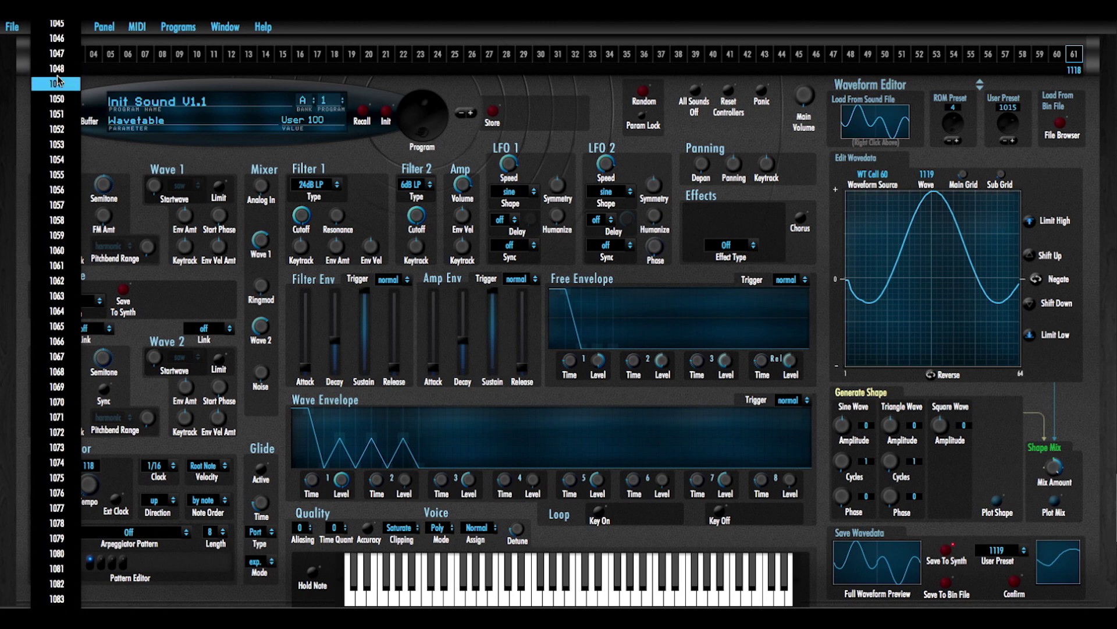
pyautogui.scroll(2, 58, 80)
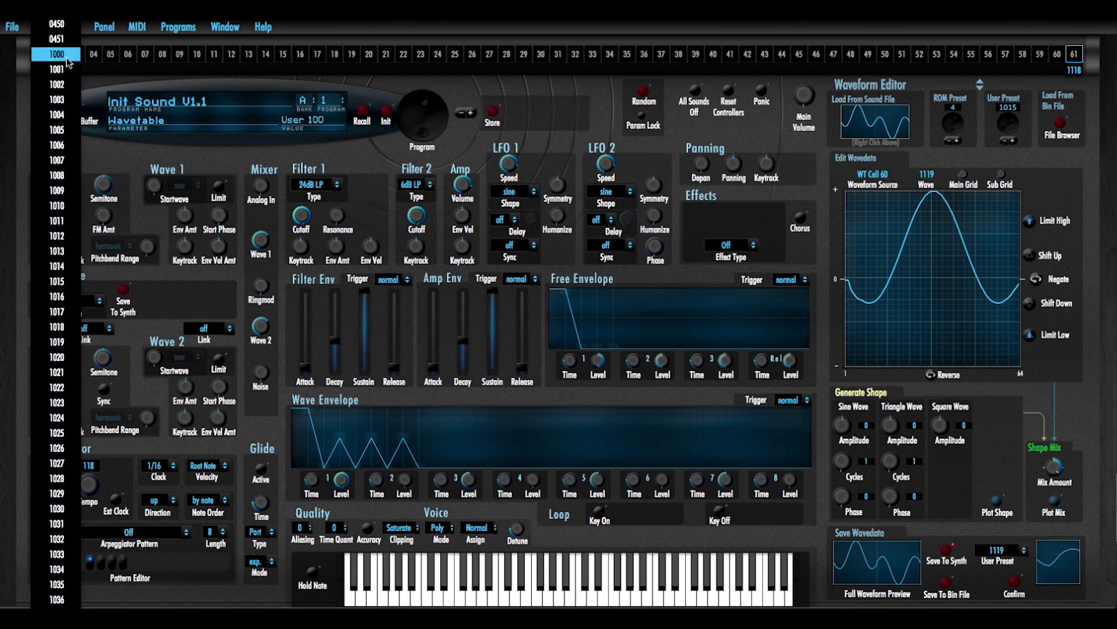
pyautogui.click(66, 54)
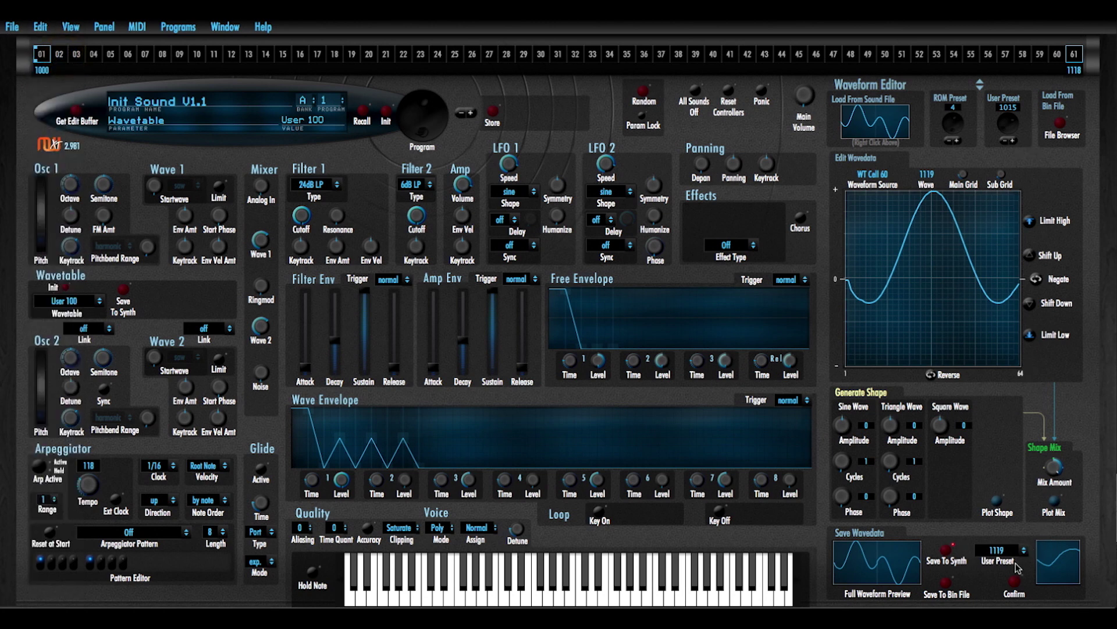
# - Store the edited waveform to user slot 1000 and confirm
pyautogui.click(987, 560)
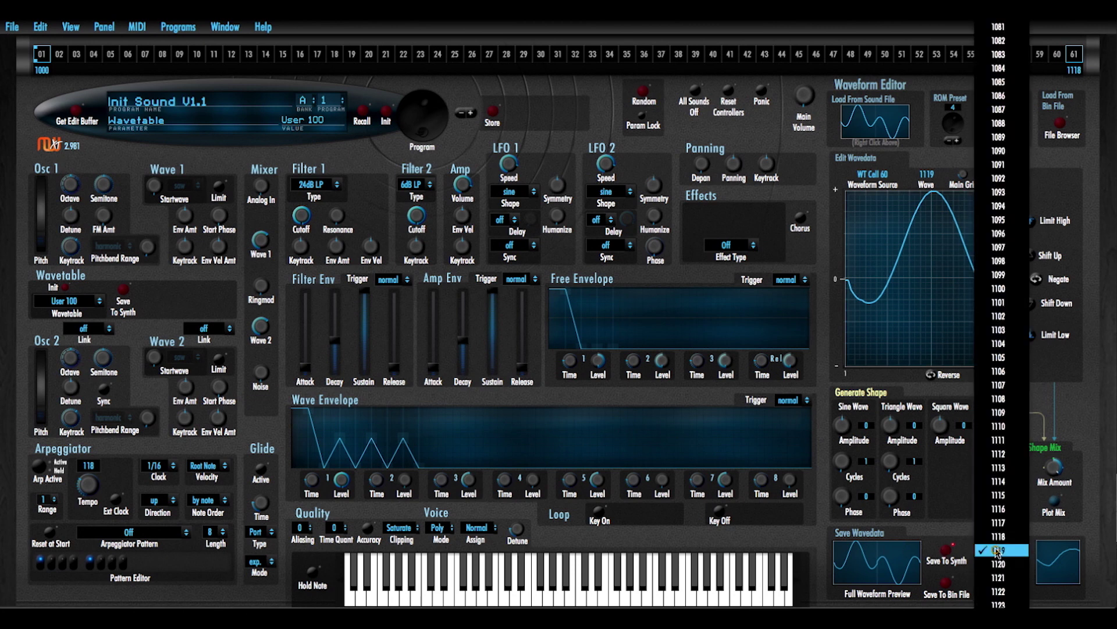
pyautogui.scroll(10, 999, 61)
pyautogui.scroll(2, 999, 62)
pyautogui.click(999, 23)
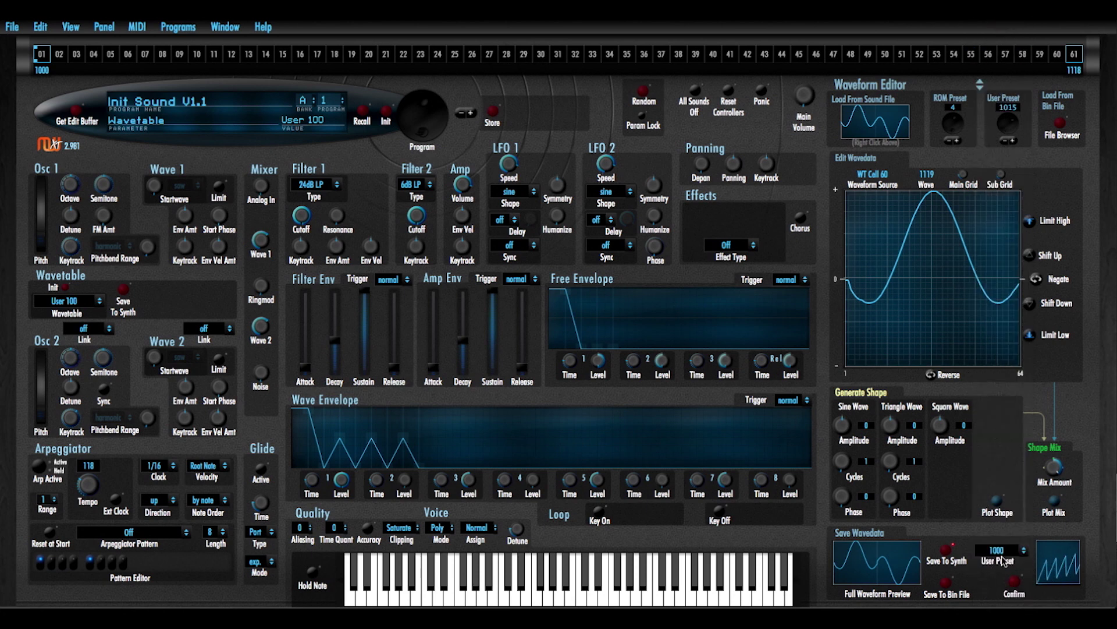
pyautogui.click(1016, 583)
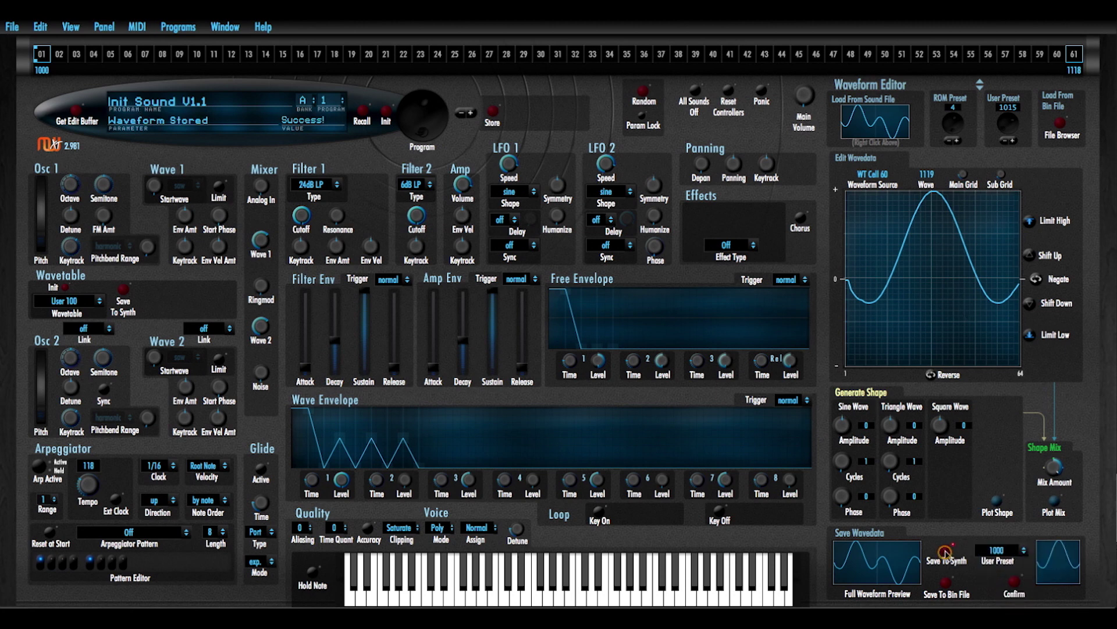
# - Load cell 01 into the editor, then change cell 61's waveform from 1118 to 1248
pyautogui.click(43, 56)
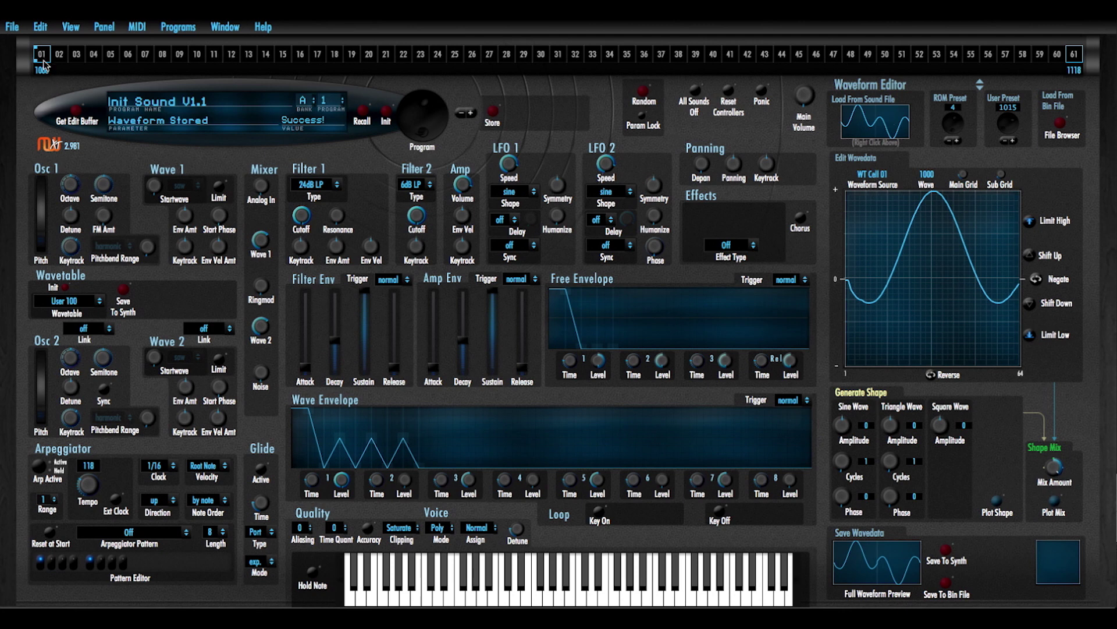
pyautogui.click(1072, 71)
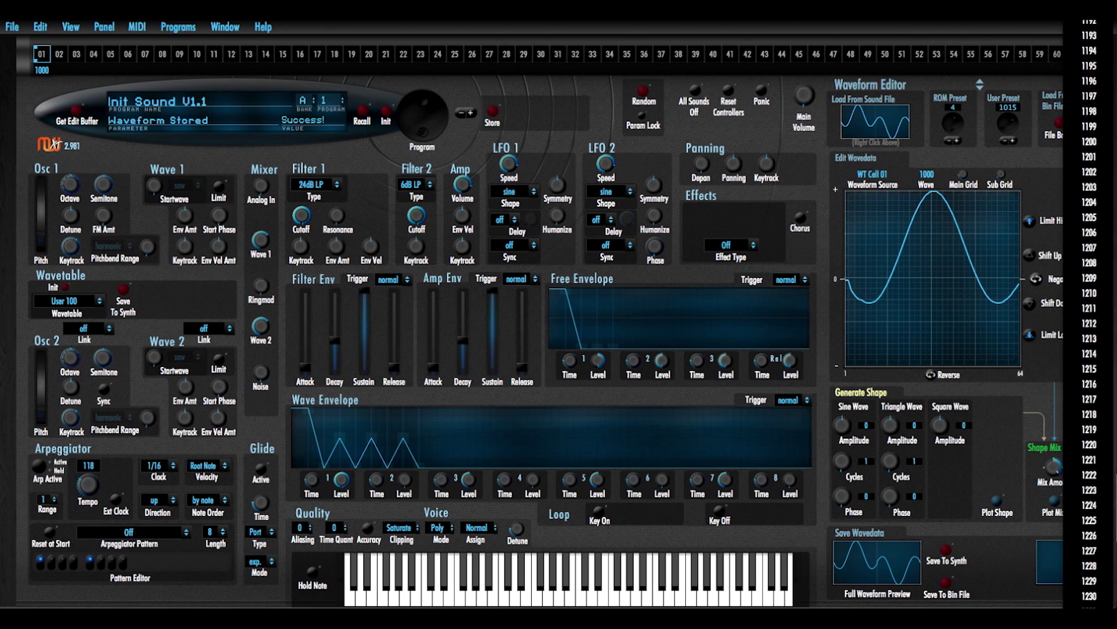
pyautogui.click(1089, 326)
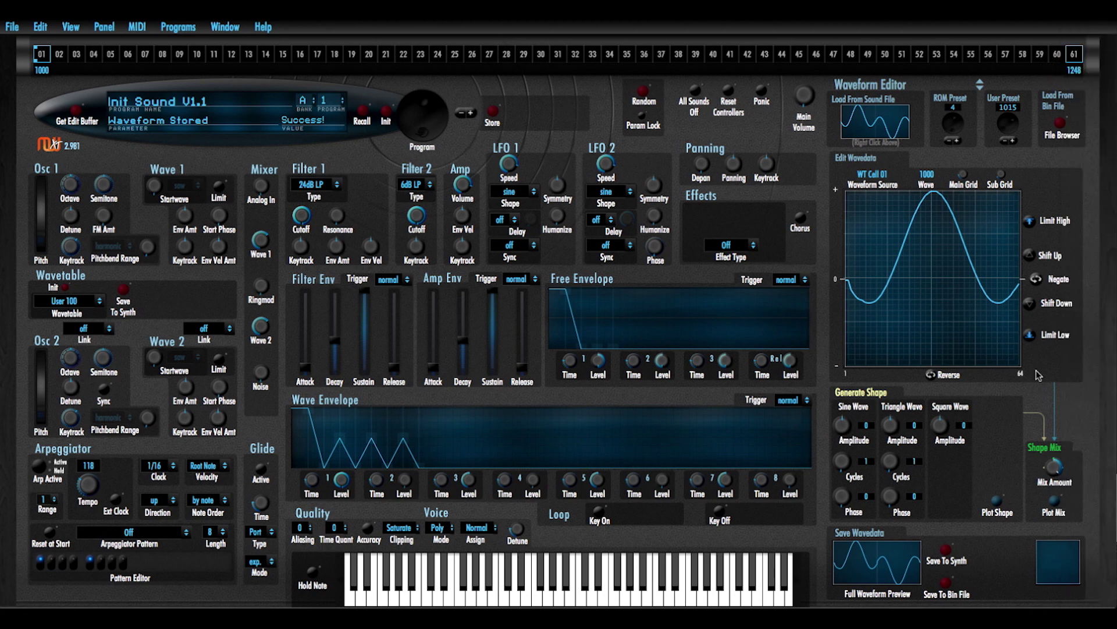
# - Import AM Complex NS 008.wav from the AM - Complex NonSine folder into the editor
pyautogui.rightClick(893, 124)
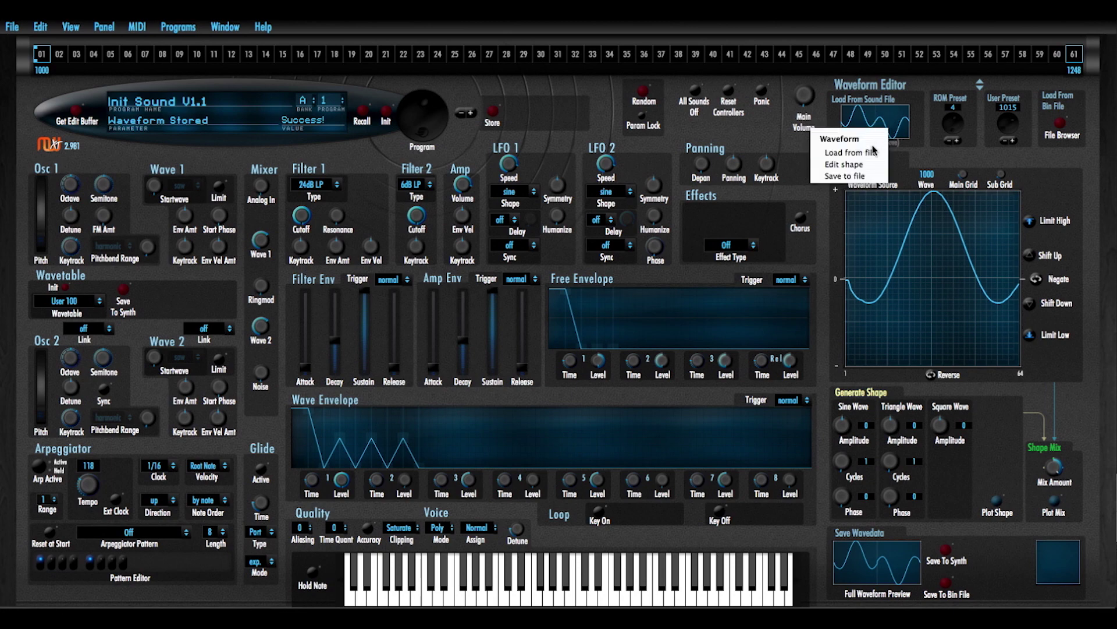
pyautogui.click(873, 151)
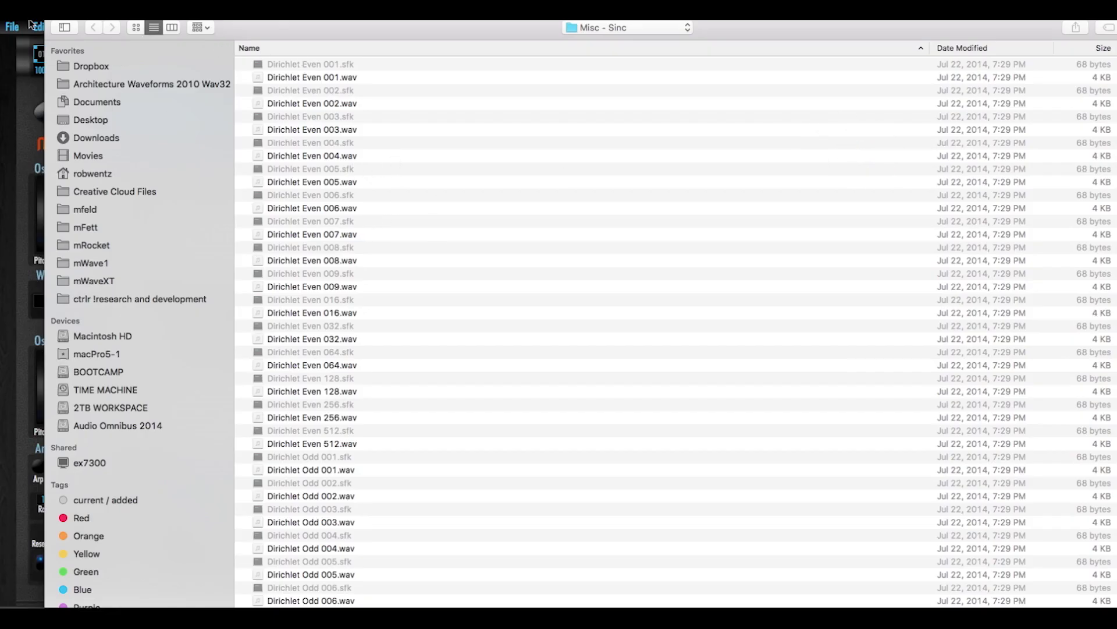
pyautogui.click(180, 89)
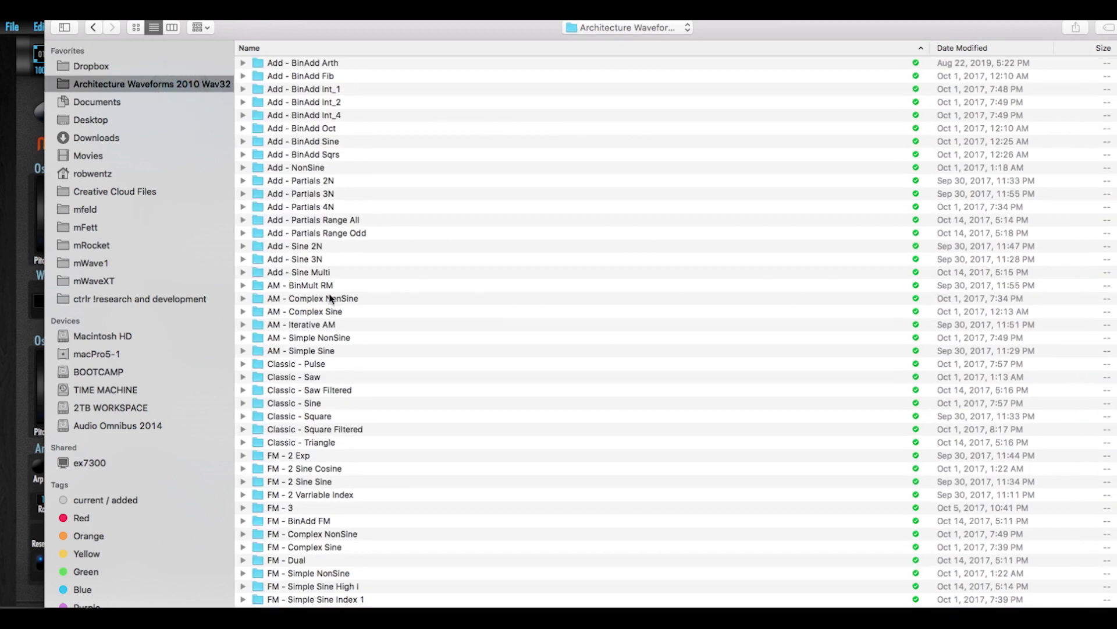
pyautogui.doubleClick(334, 299)
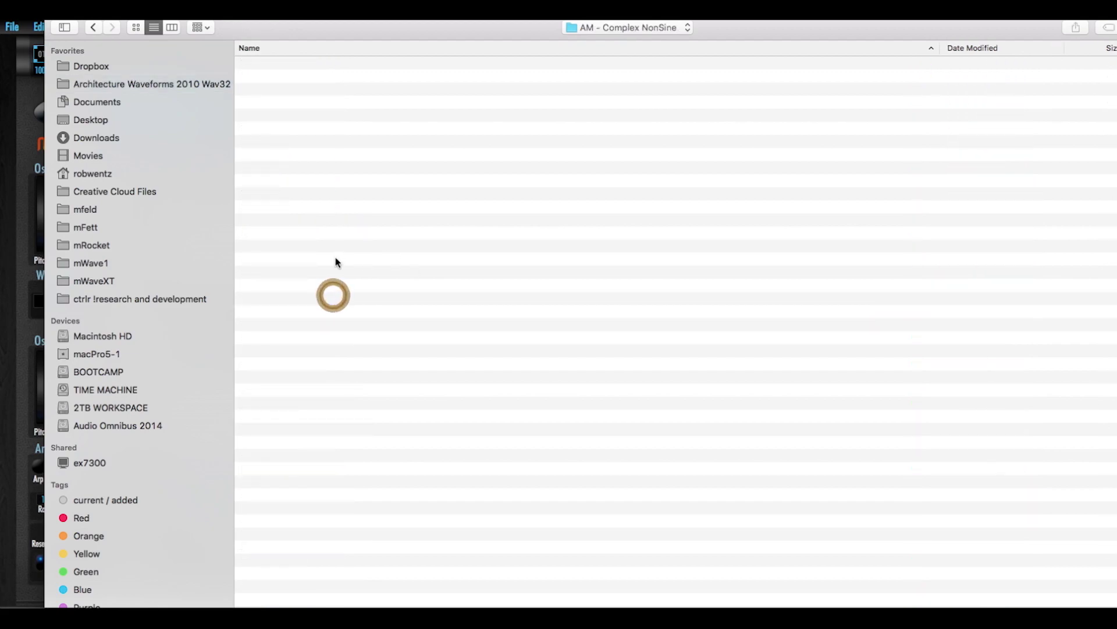
pyautogui.click(333, 260)
pyautogui.doubleClick(333, 261)
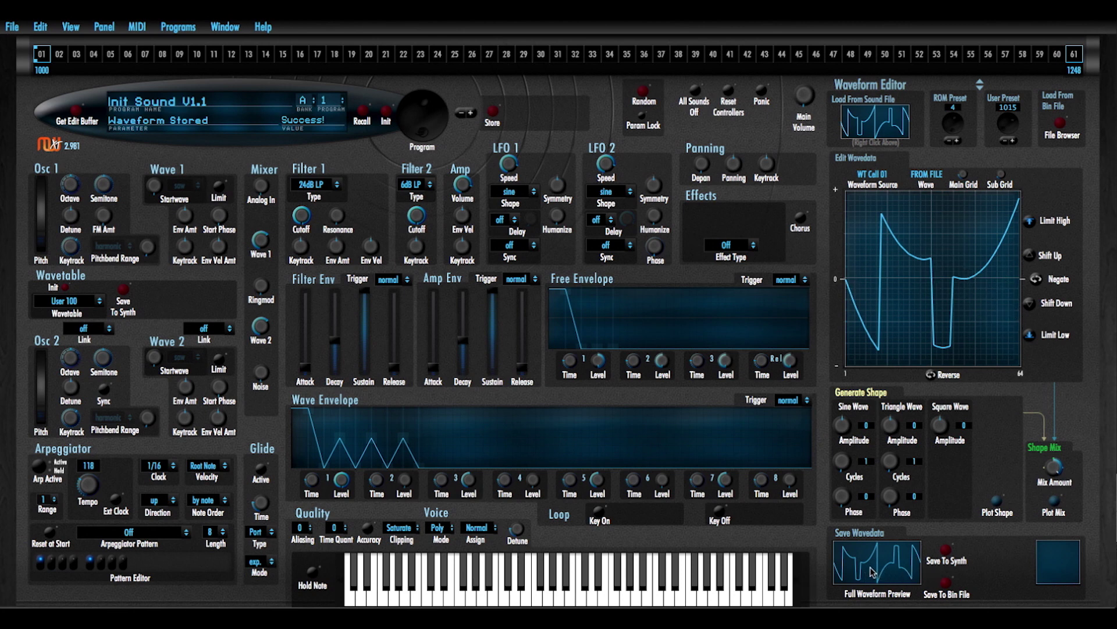
# - Store the imported waveform to user slot 1248 and confirm
pyautogui.click(947, 552)
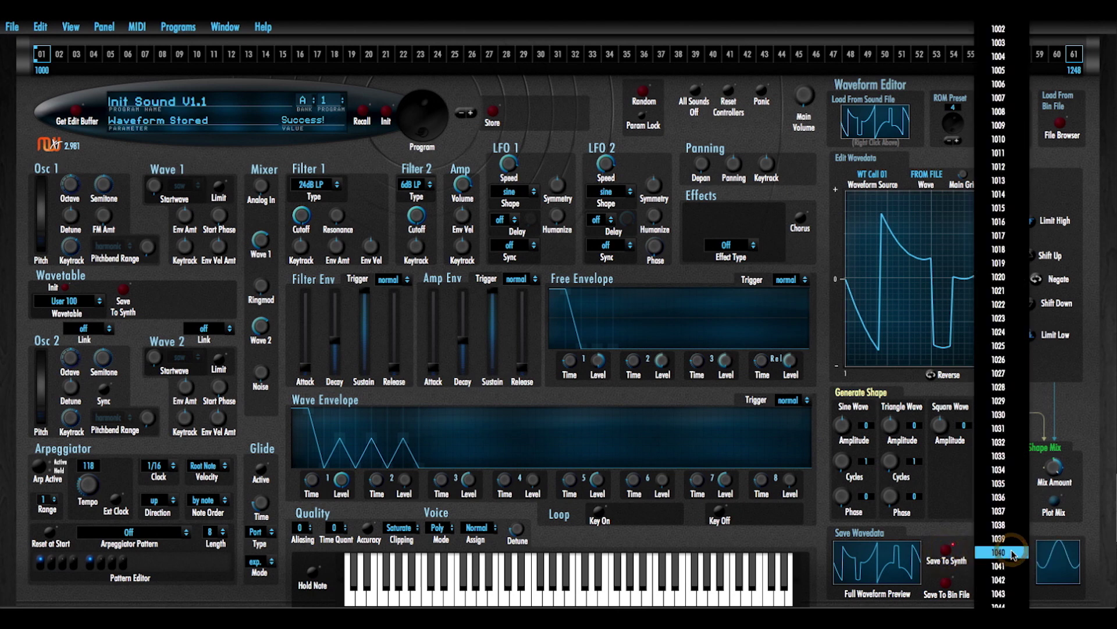
pyautogui.scroll(-10, 1001, 559)
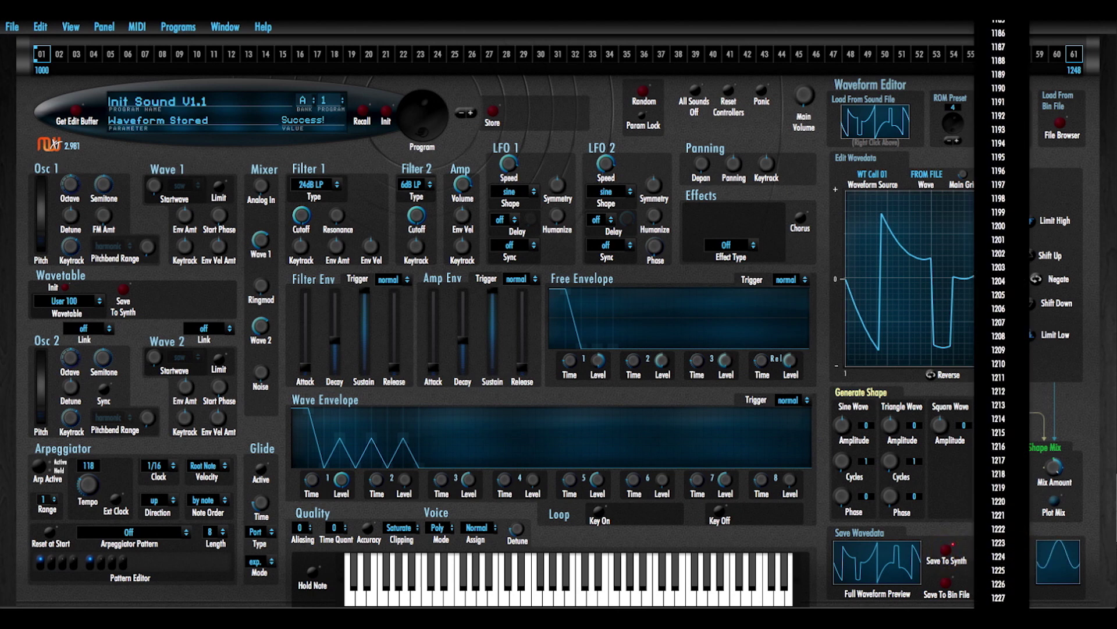
pyautogui.click(1013, 543)
pyautogui.click(1016, 586)
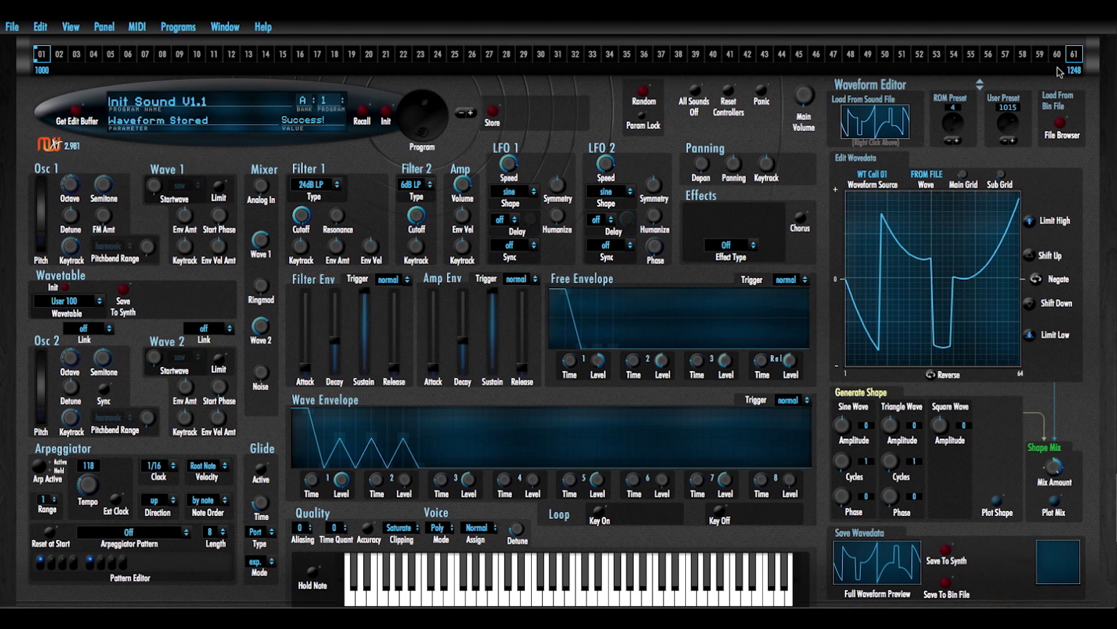
# - Check cells 01 and 61, then save the wavetable to the synth as User 100
pyautogui.click(946, 549)
pyautogui.click(43, 57)
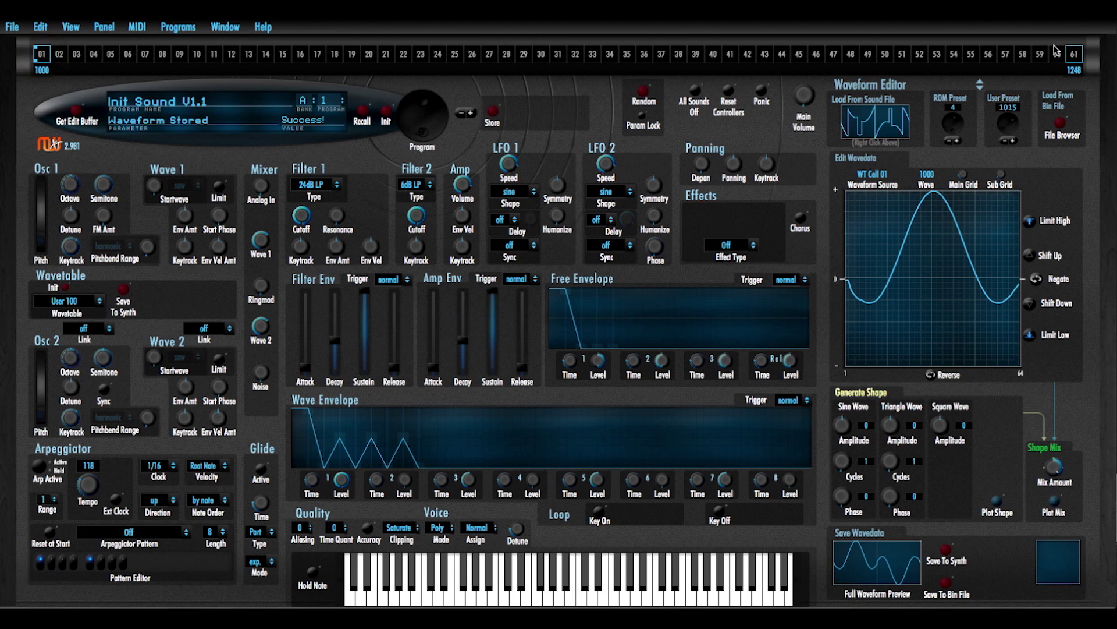
pyautogui.click(1079, 54)
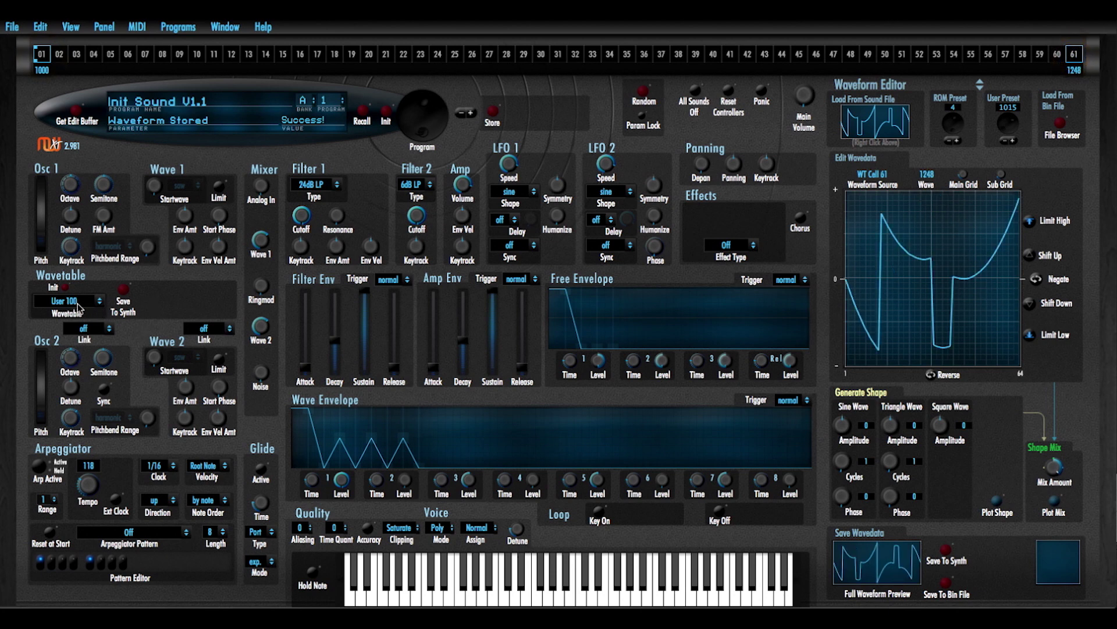
pyautogui.click(125, 291)
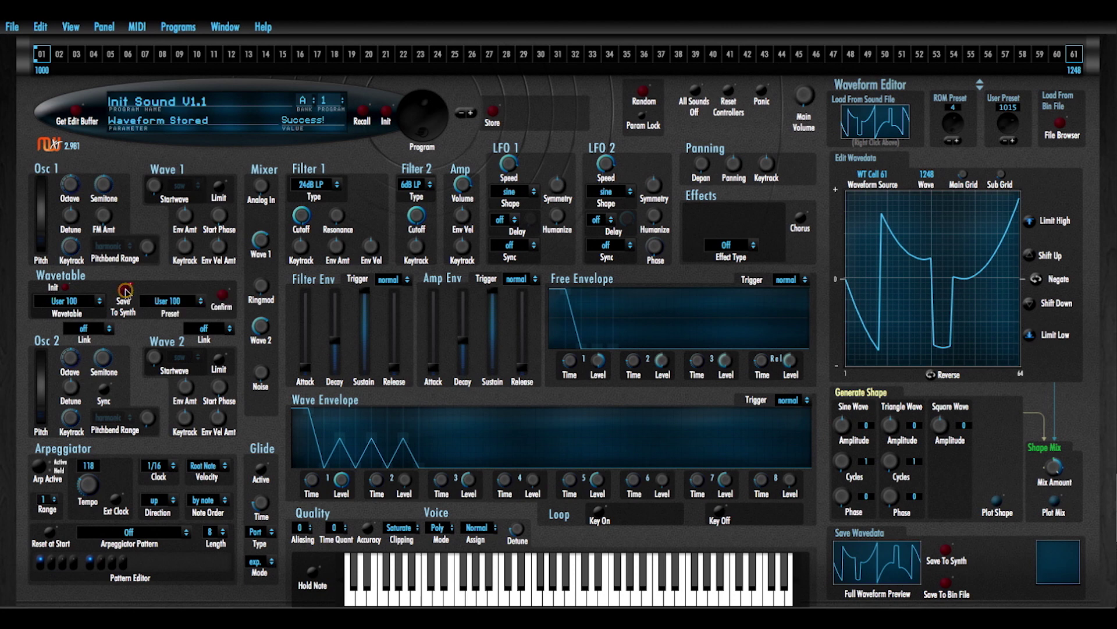
pyautogui.click(222, 298)
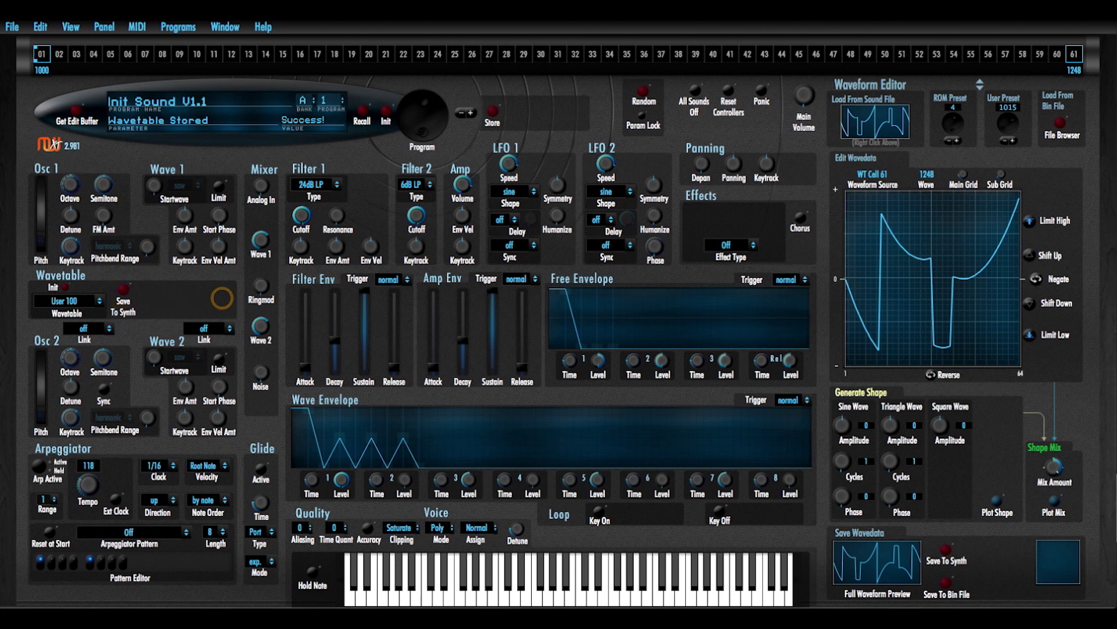
# - Play several keyboard notes and sweep Wave 1 Startwave to 23 to audition the wavetable
pyautogui.click(567, 582)
pyautogui.click(361, 585)
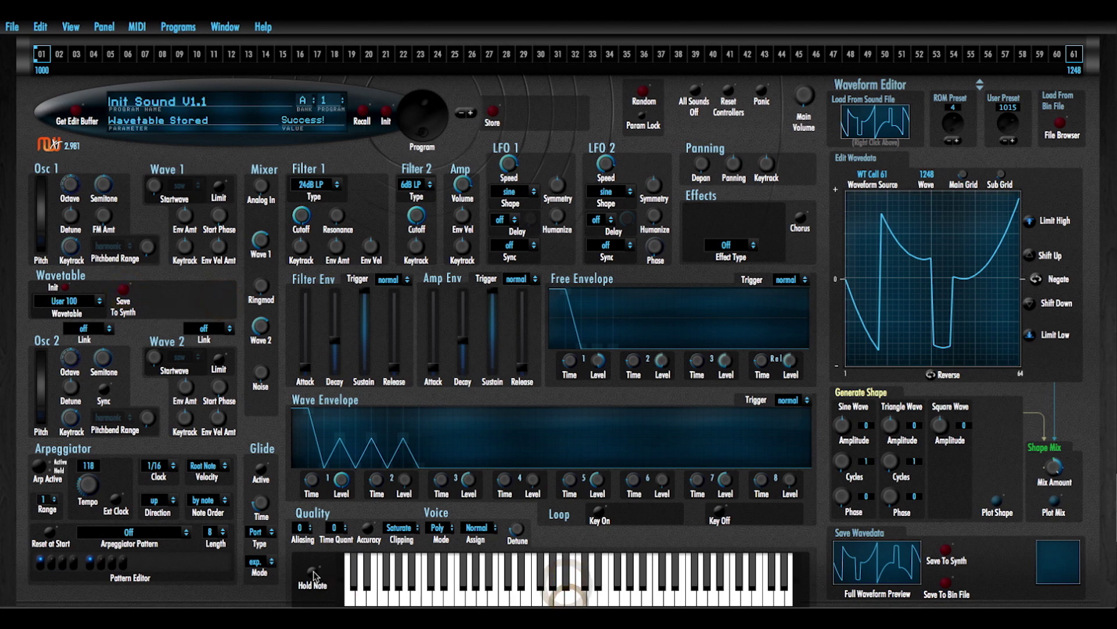
pyautogui.click(441, 585)
pyautogui.click(473, 588)
pyautogui.click(503, 593)
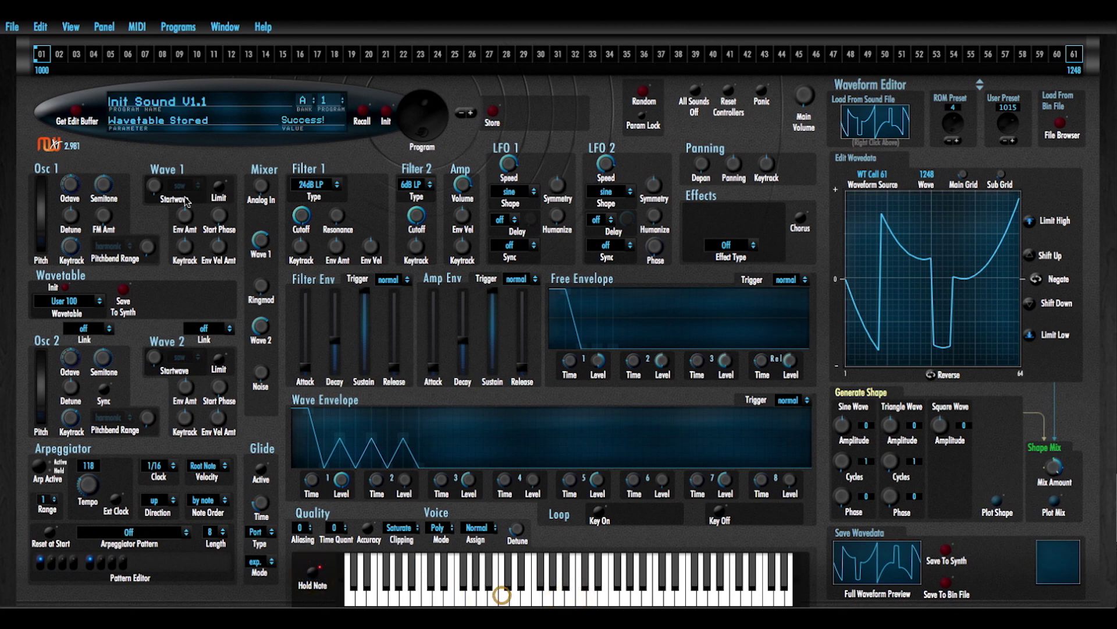
pyautogui.click(154, 187)
pyautogui.moveTo(154, 113); pyautogui.dragTo(240, 134)
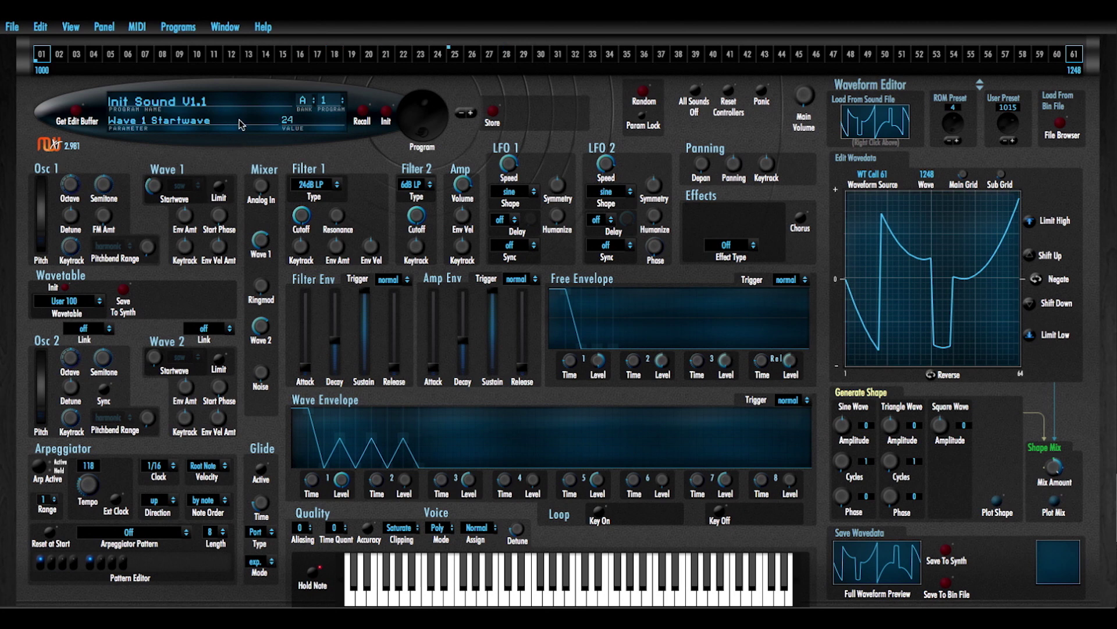
# - Assign waveform 1237 to wavetable cell 24
pyautogui.click(438, 54)
pyautogui.click(438, 56)
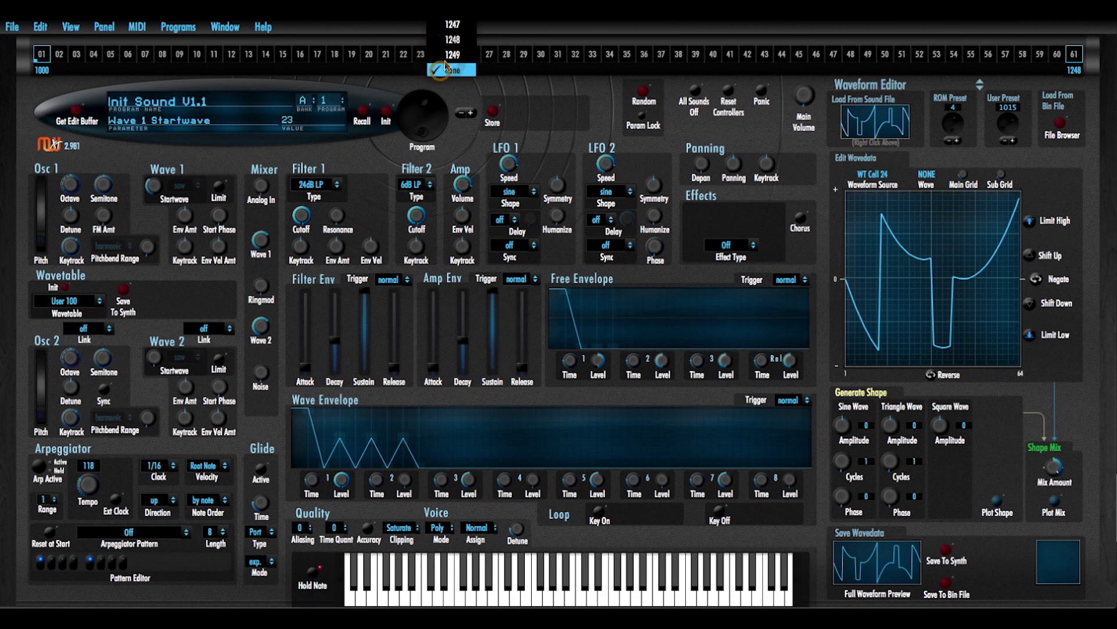
pyautogui.click(452, 44)
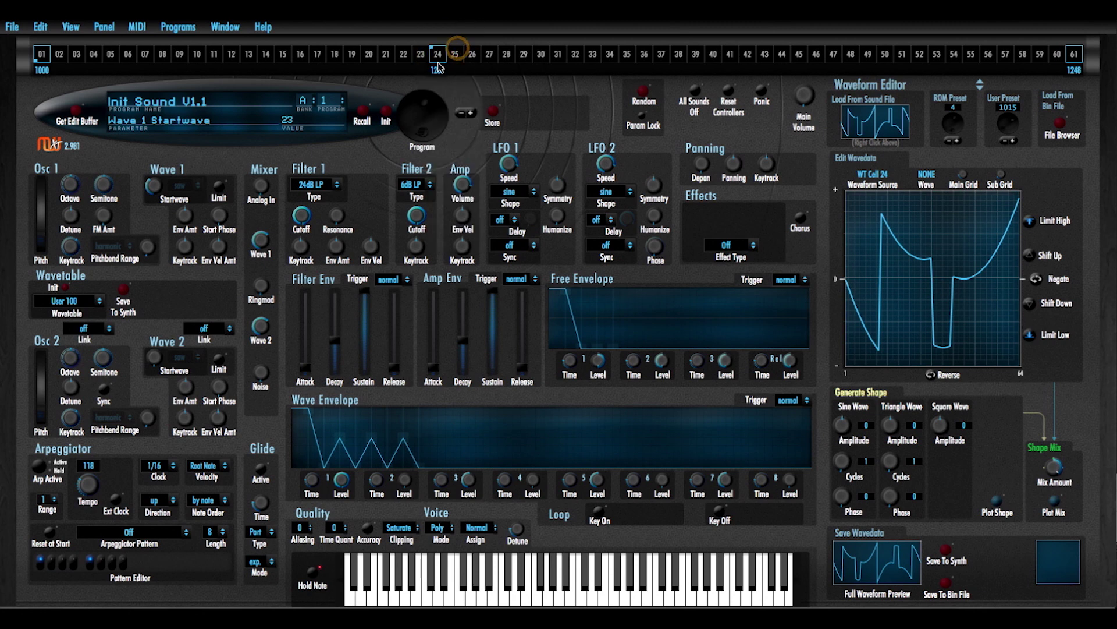
# - Import FM - Complex NS 021.wav from the FM - Complex NonSine folder into the editor
pyautogui.rightClick(869, 122)
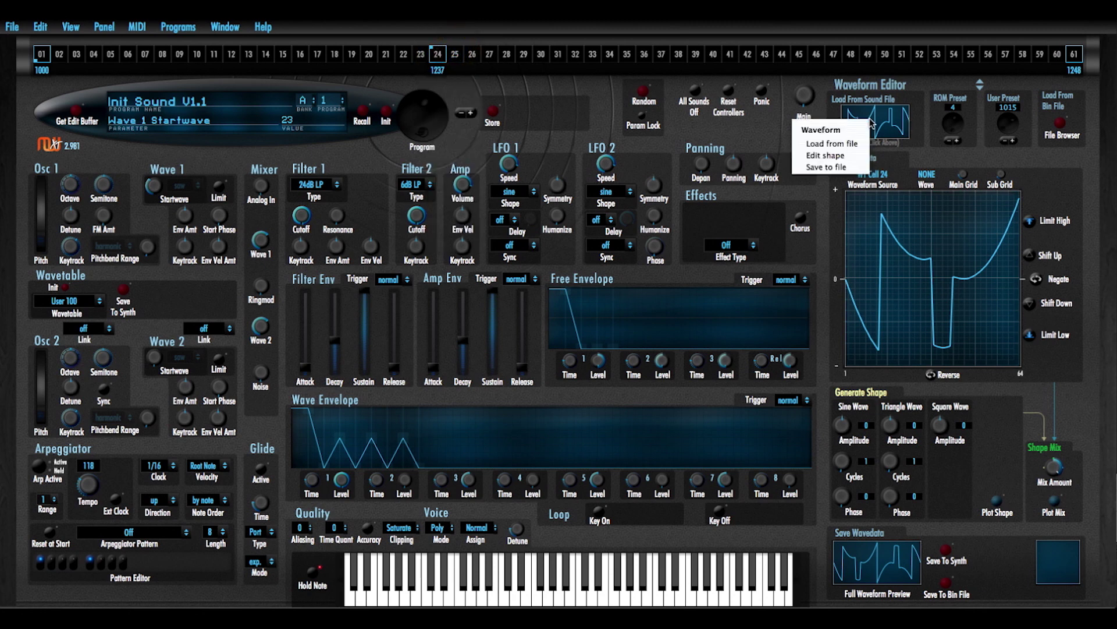
pyautogui.click(854, 141)
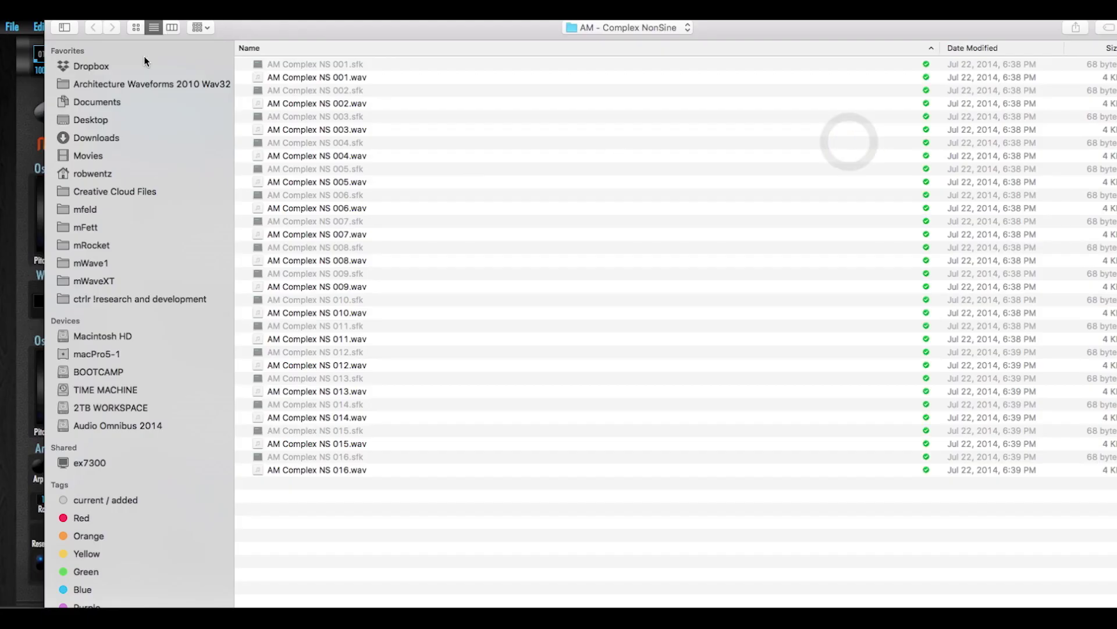
pyautogui.click(140, 84)
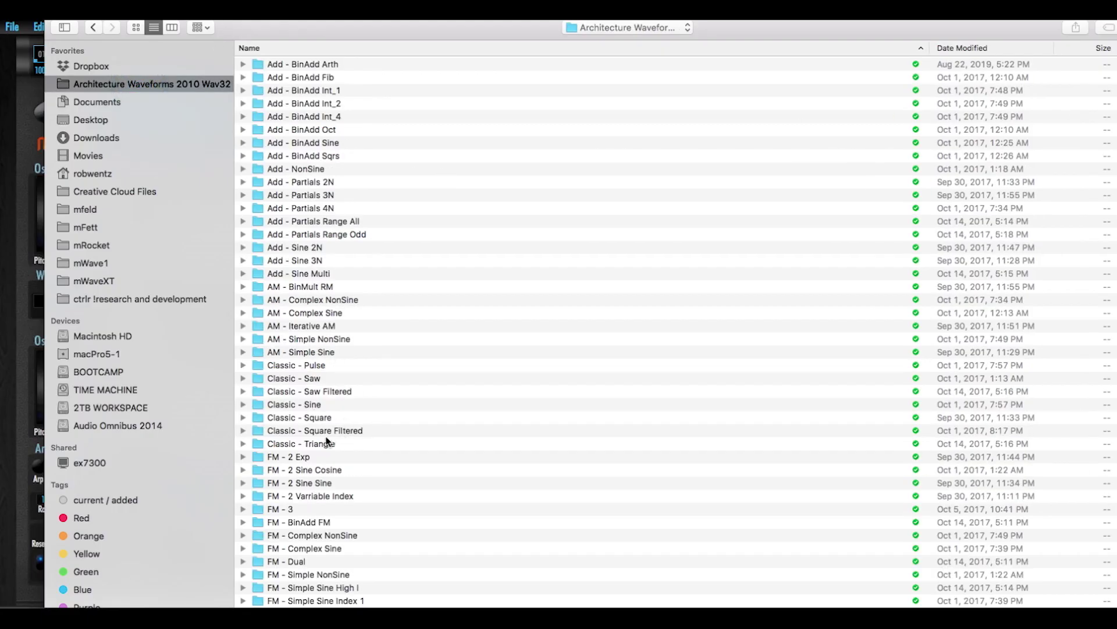
pyautogui.doubleClick(322, 535)
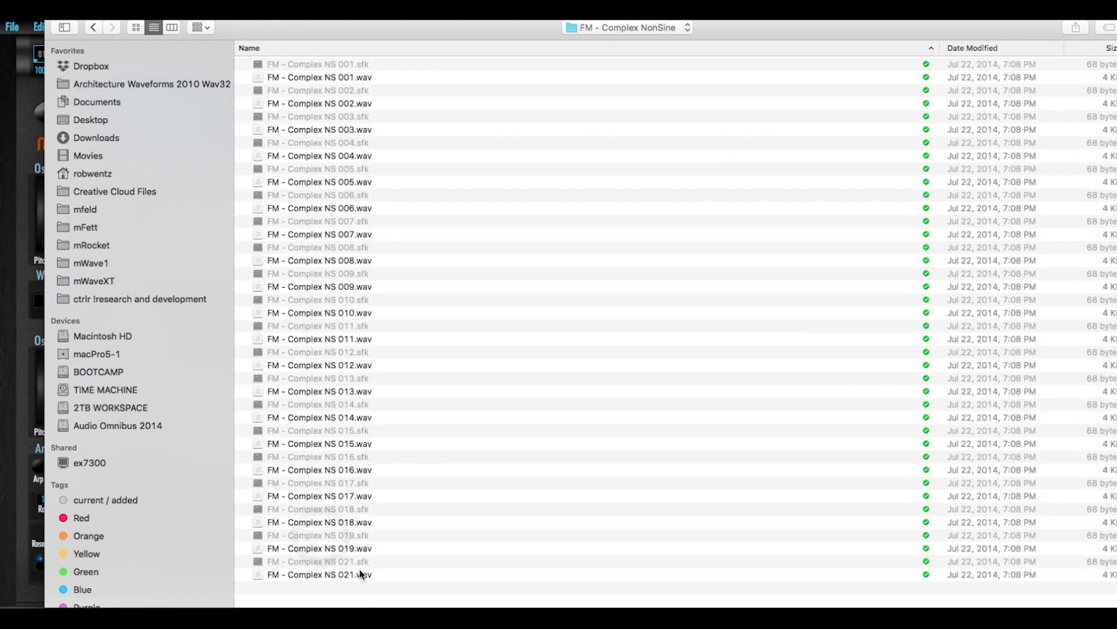
pyautogui.doubleClick(358, 574)
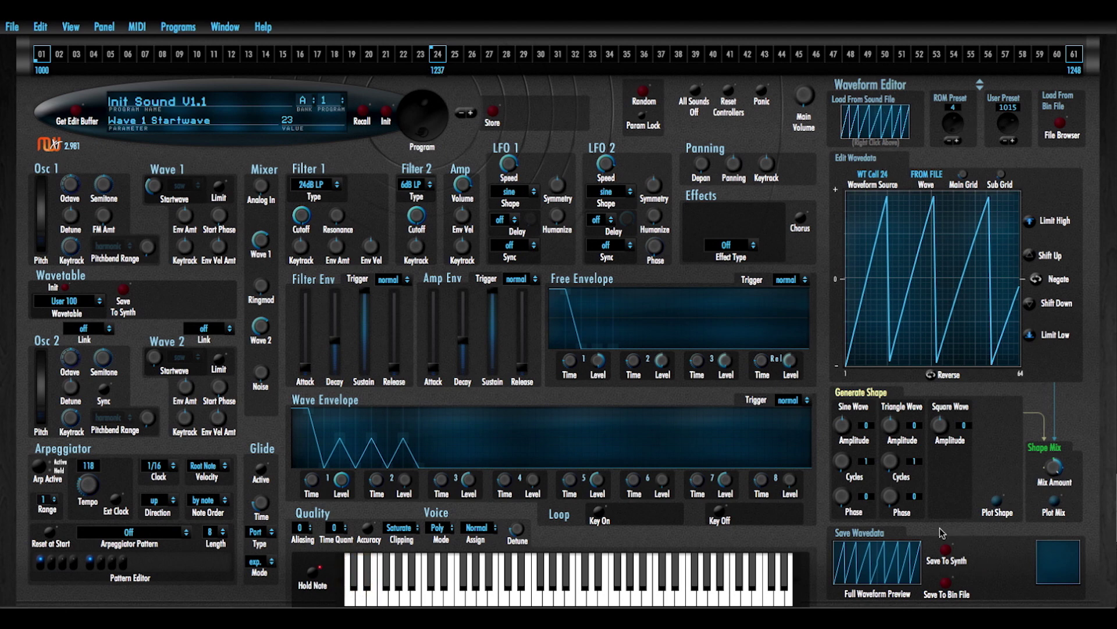
# - Store the wave to user slot 1237, re-save the wavetable, and sweep Startwave to 41
pyautogui.click(946, 550)
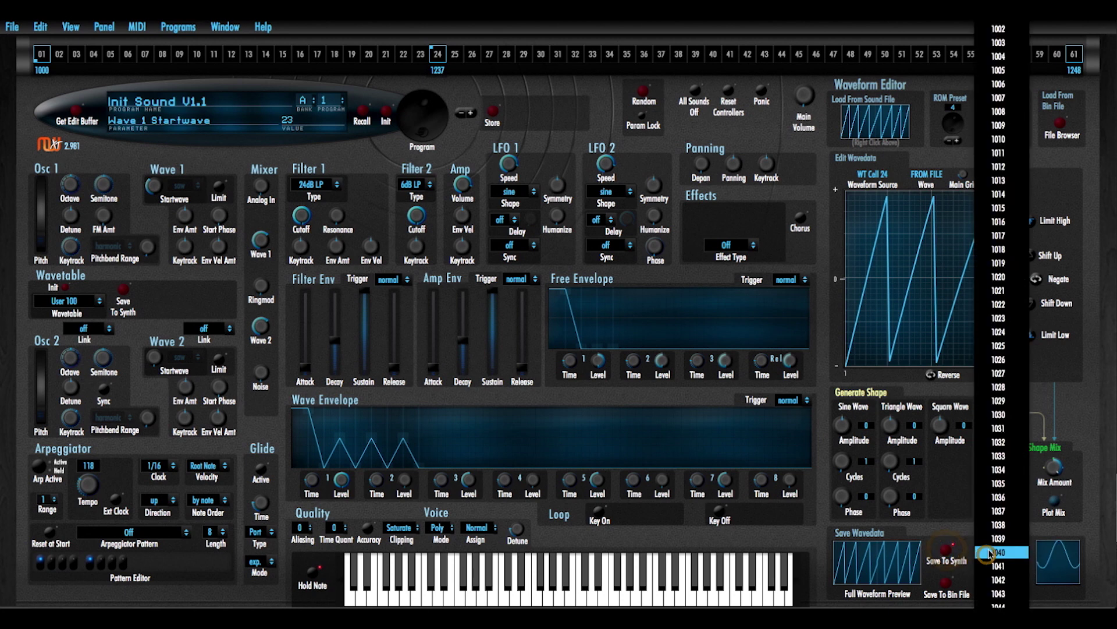
pyautogui.scroll(-15, 992, 551)
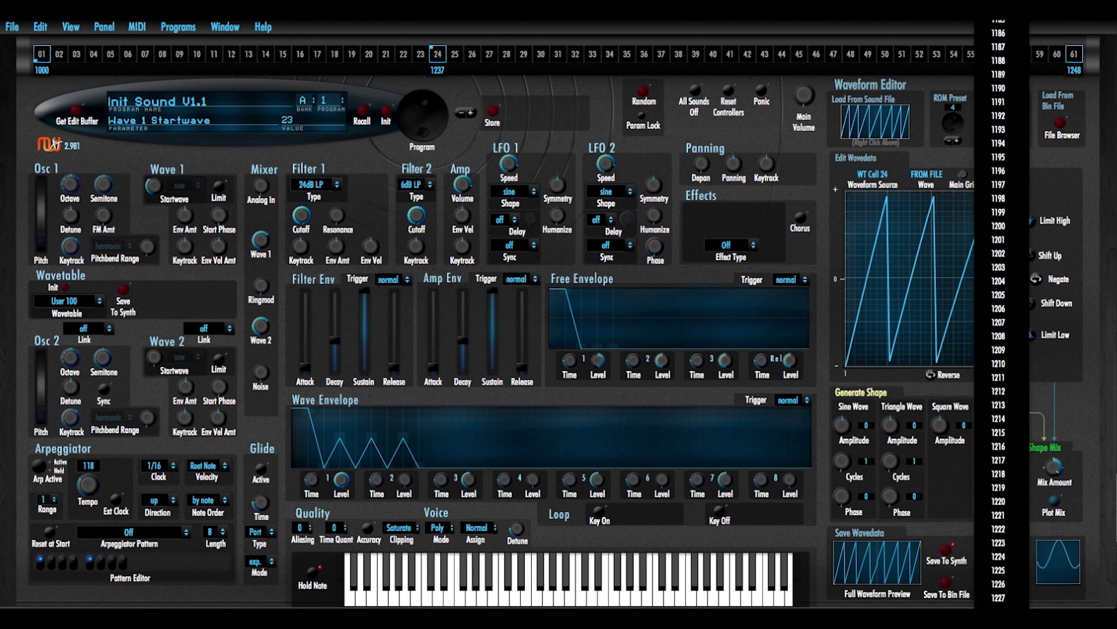
pyautogui.click(1024, 574)
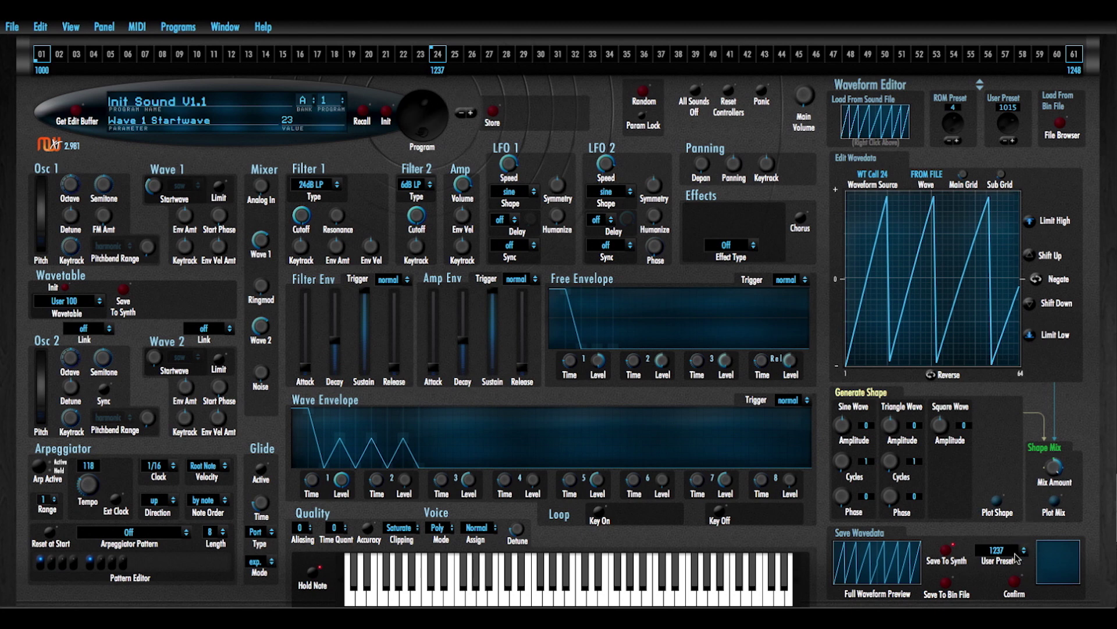
pyautogui.click(1015, 585)
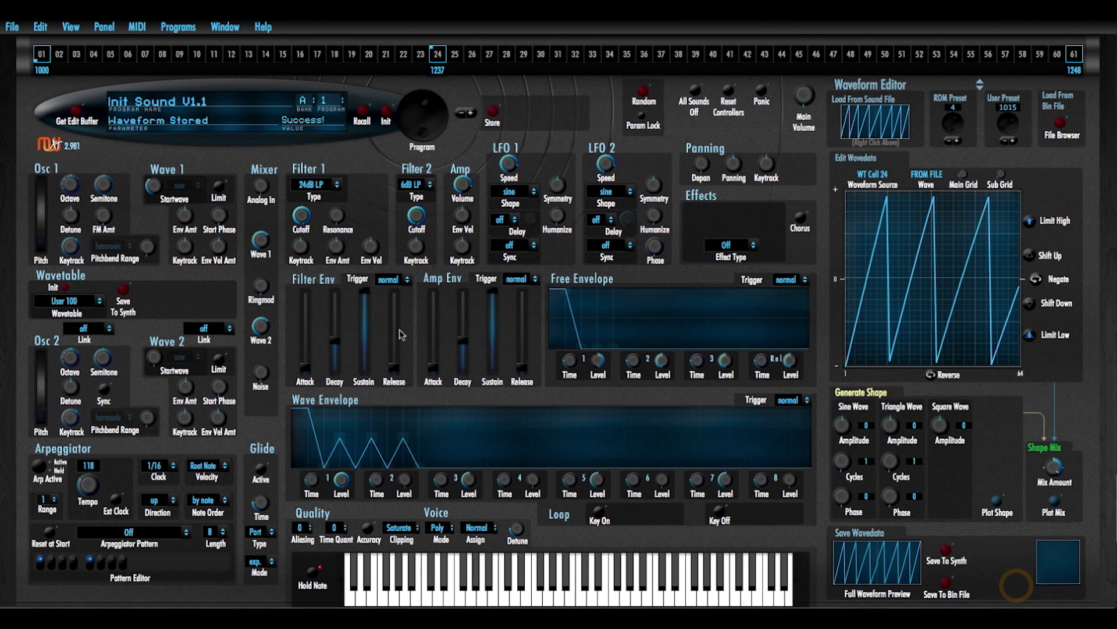
pyautogui.click(122, 290)
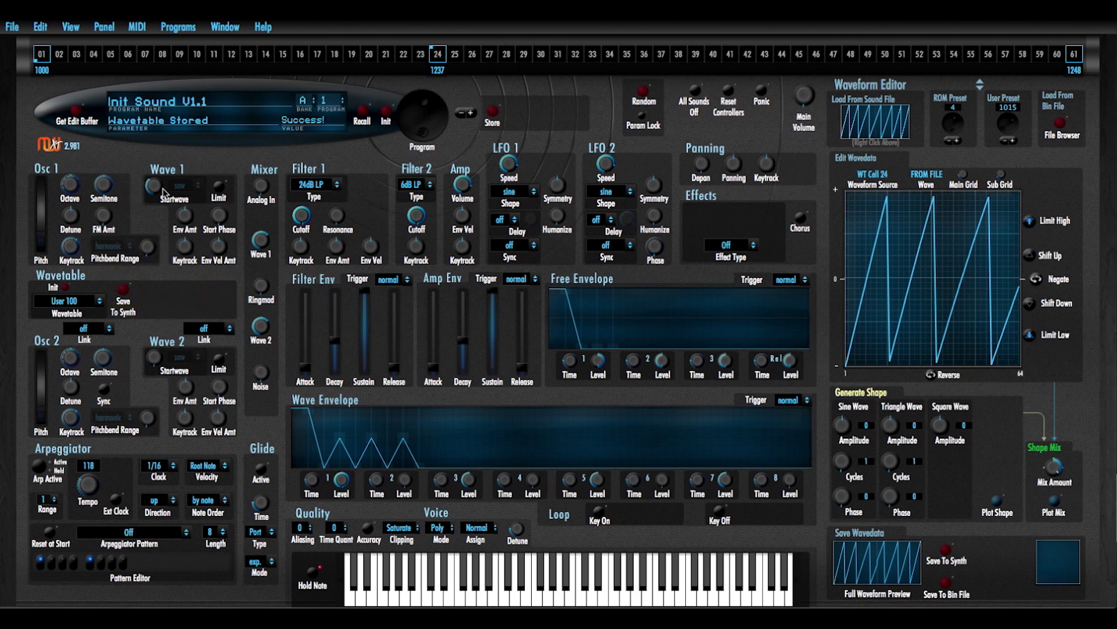
pyautogui.moveTo(156, 189); pyautogui.dragTo(162, 143)
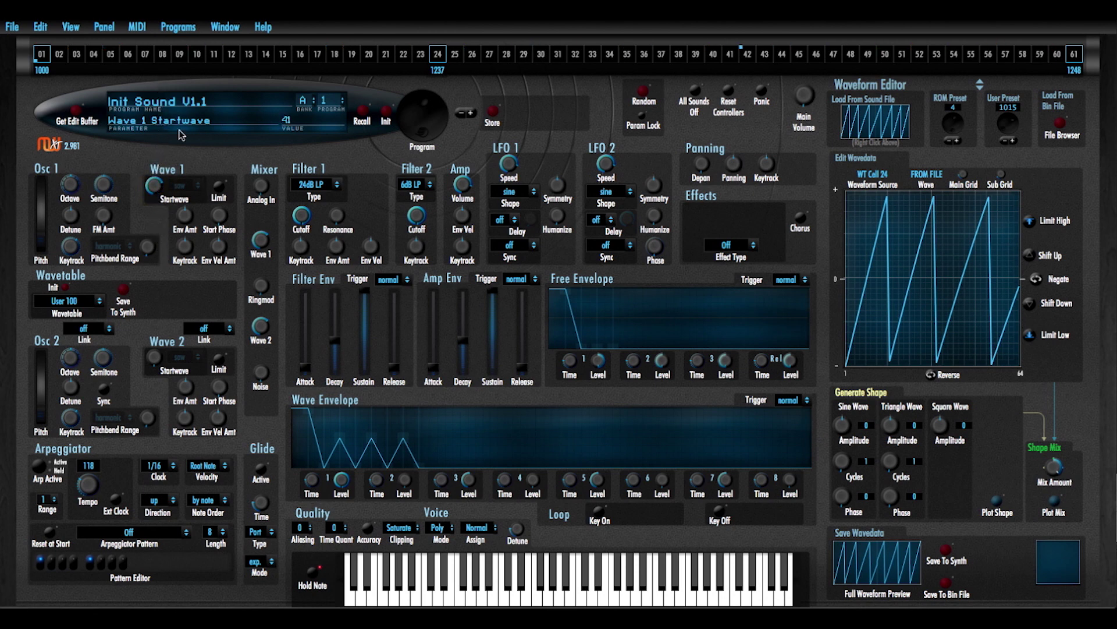
# - Assign user waveform 1247 to wavetable cell 42
pyautogui.click(748, 54)
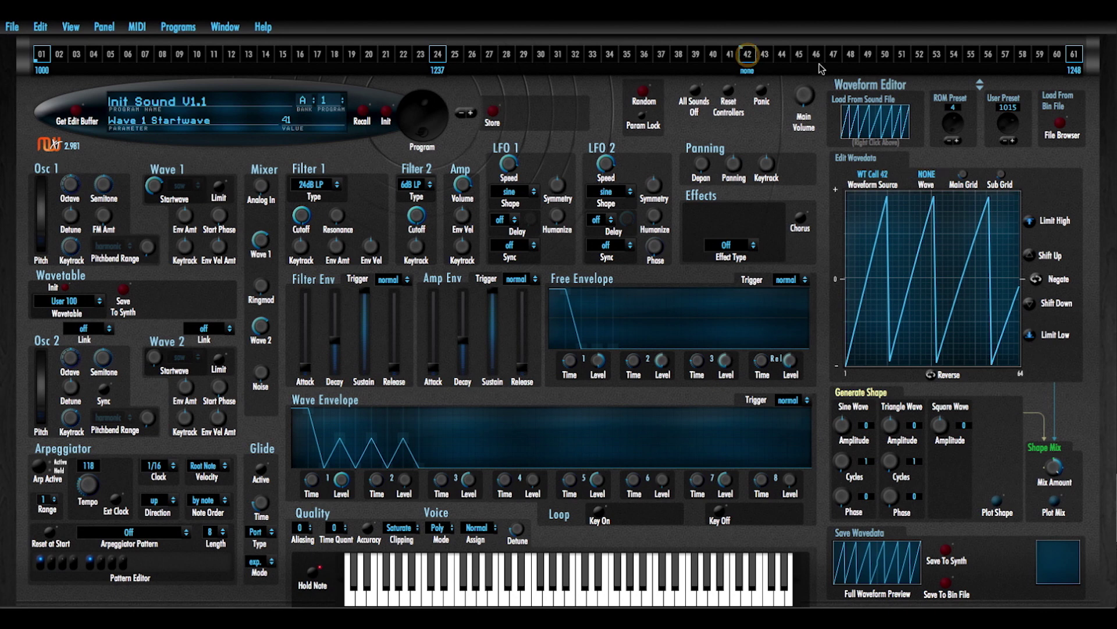
pyautogui.click(746, 71)
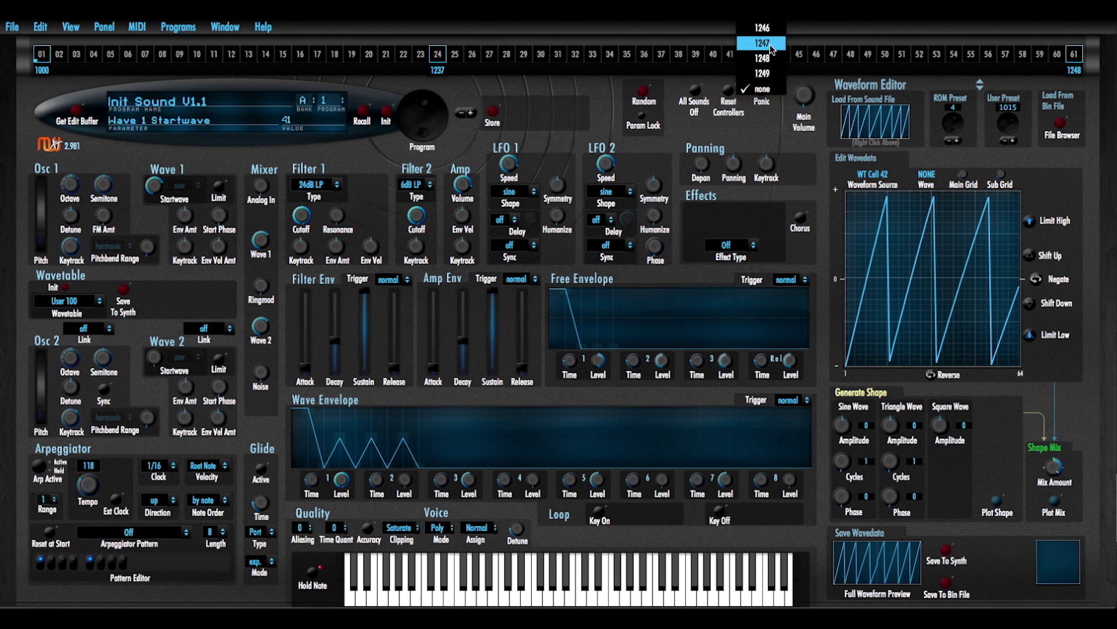
pyautogui.click(770, 44)
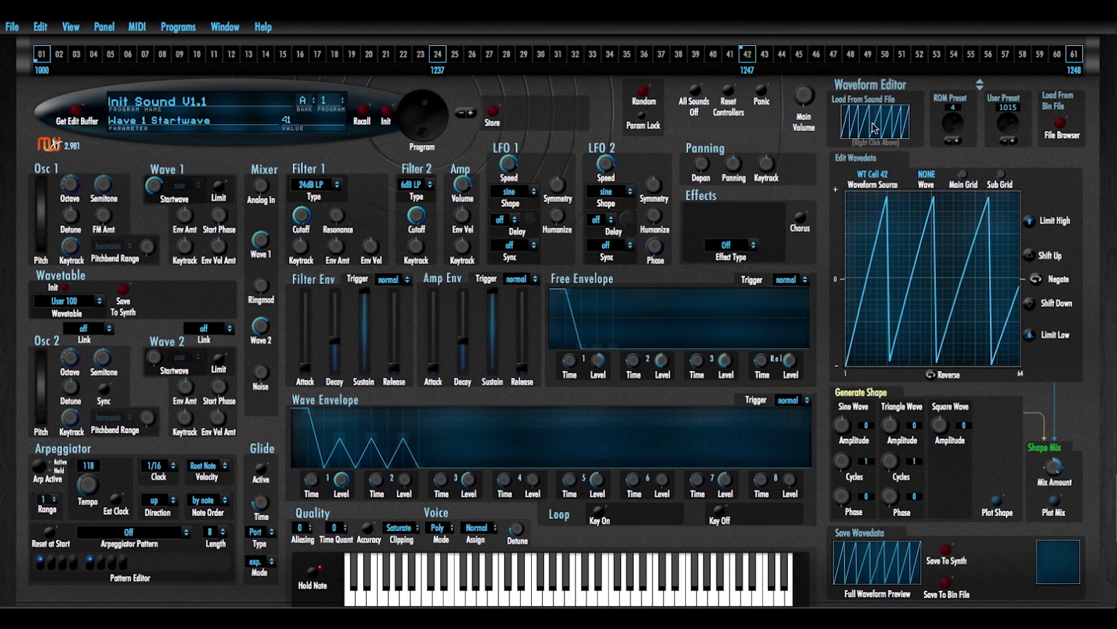
# - Import Modulo SinCos 06.0000.wav from the Modulo - SinCos folder into the editor
pyautogui.rightClick(850, 117)
pyautogui.click(847, 137)
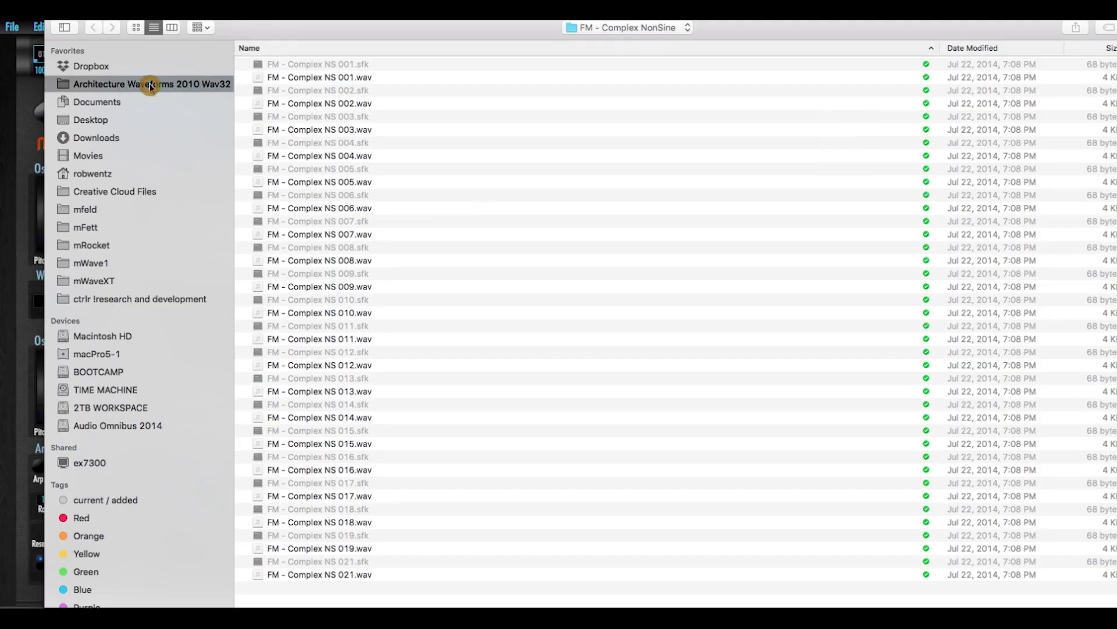
pyautogui.click(151, 85)
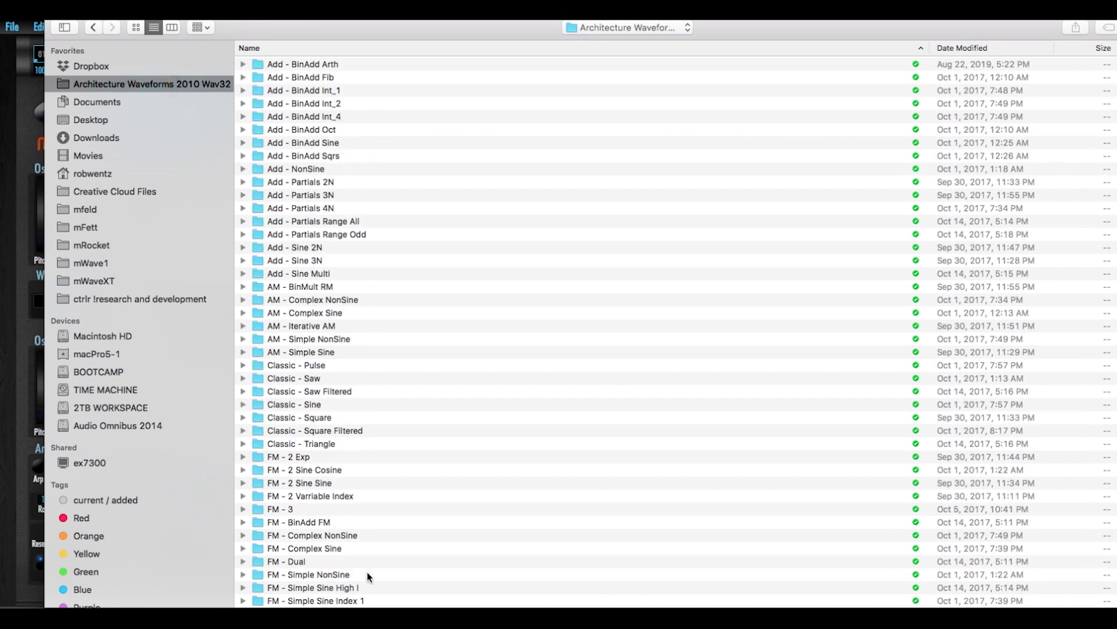
pyautogui.scroll(-15, 362, 568)
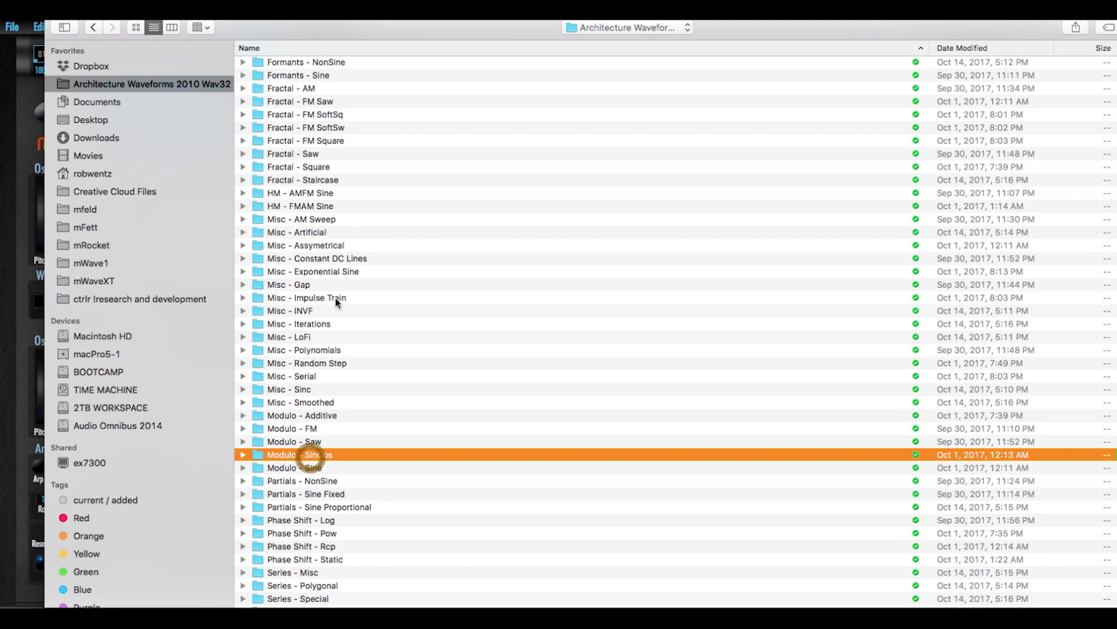
pyautogui.doubleClick(311, 455)
pyautogui.click(336, 313)
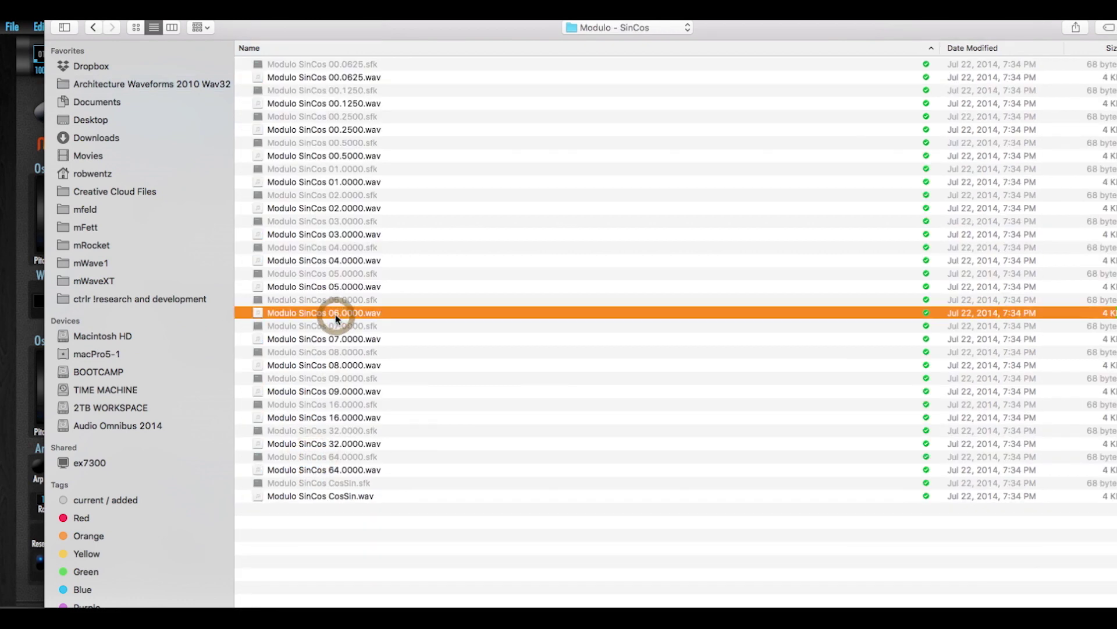
pyautogui.moveTo(336, 314); pyautogui.dragTo(875, 125)
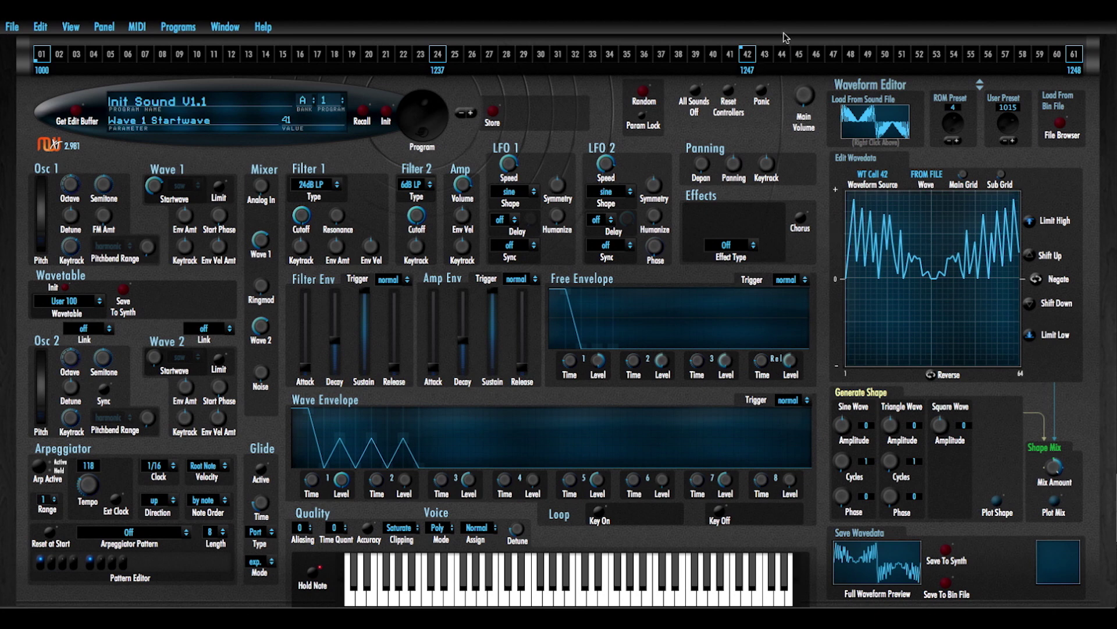
# - Store the imported waveform to user slot 1247 and confirm
pyautogui.click(947, 551)
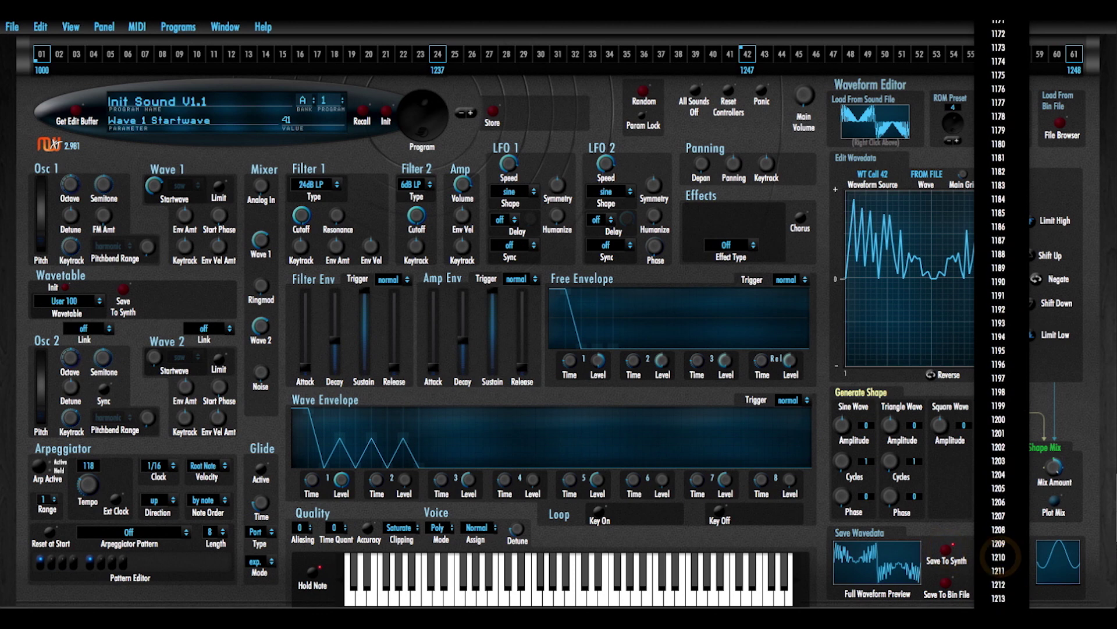
pyautogui.scroll(-5, 998, 556)
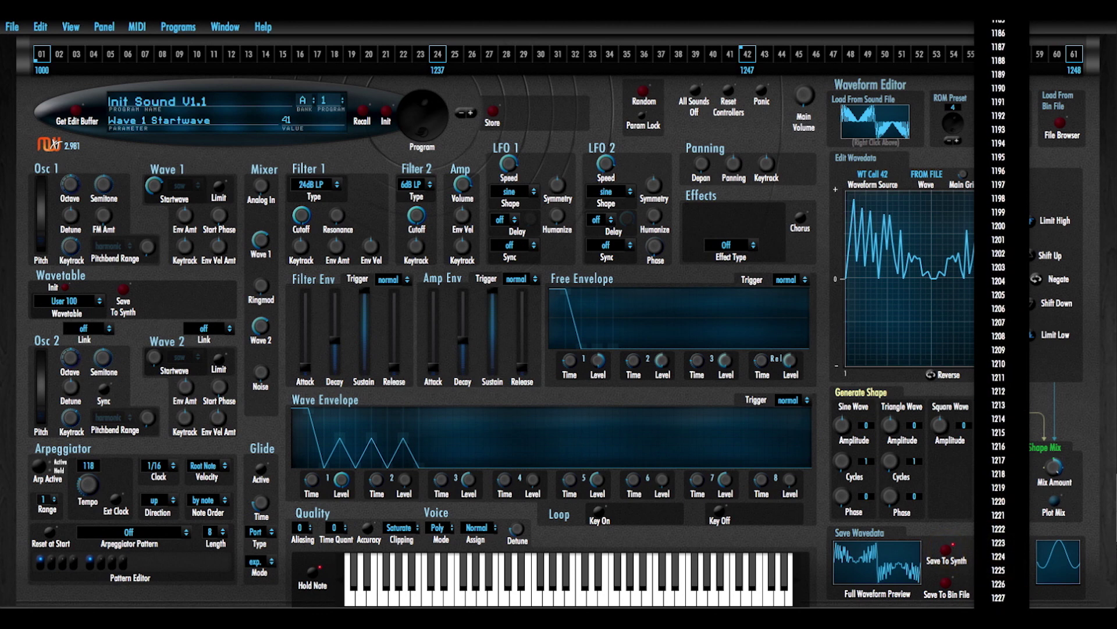
pyautogui.scroll(-7, 998, 555)
pyautogui.click(1008, 555)
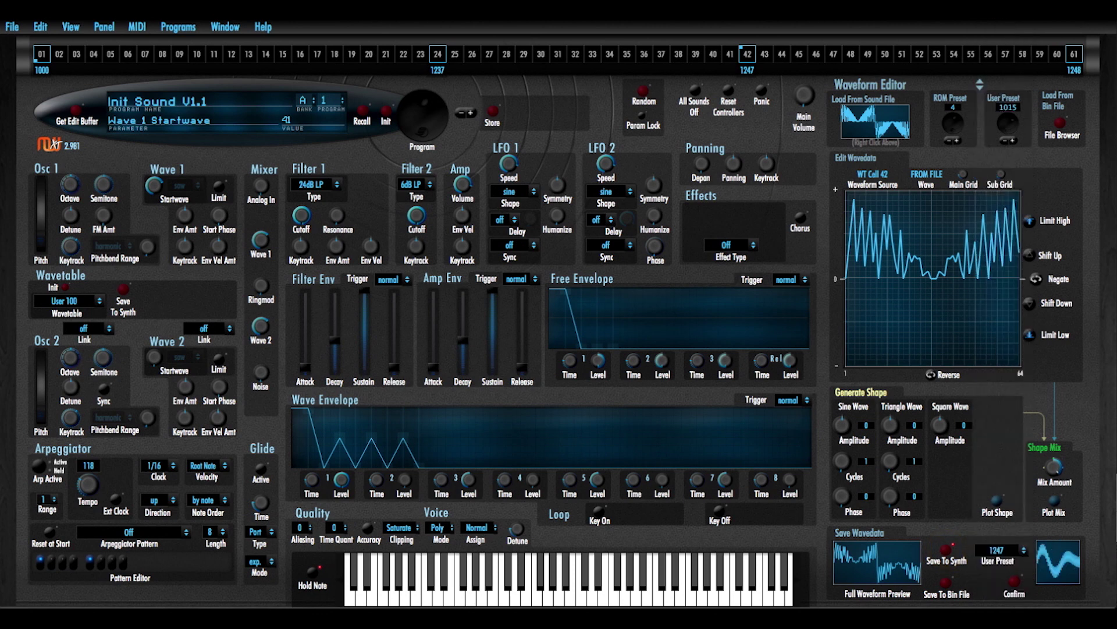
pyautogui.click(1016, 582)
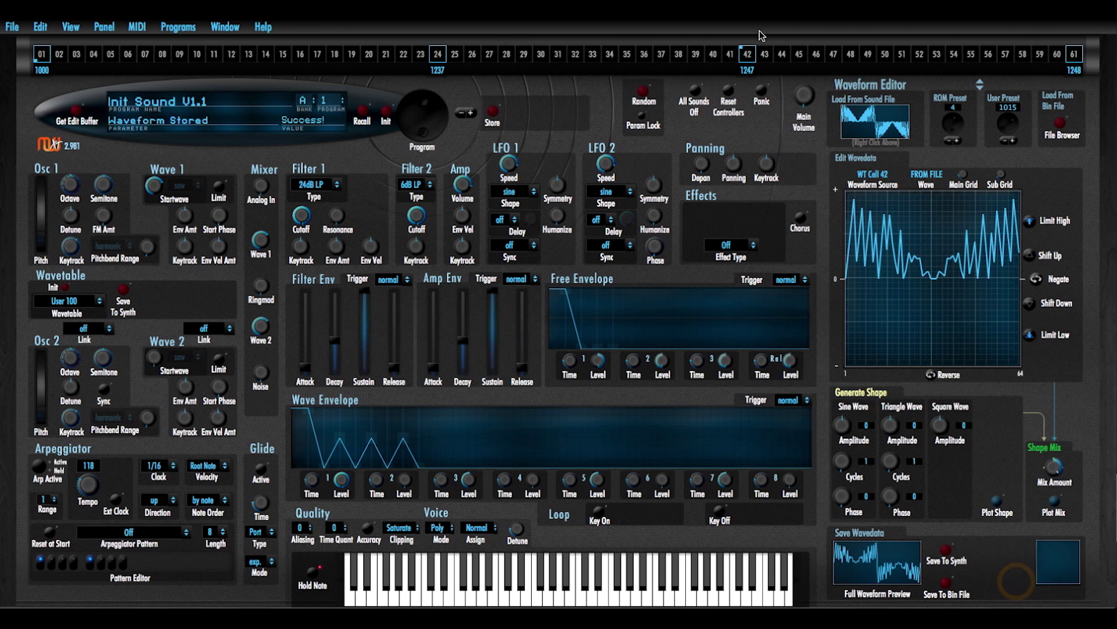
# - Save the User 100 wavetable to the synth and set Wave 1 Startwave to 11
pyautogui.click(123, 292)
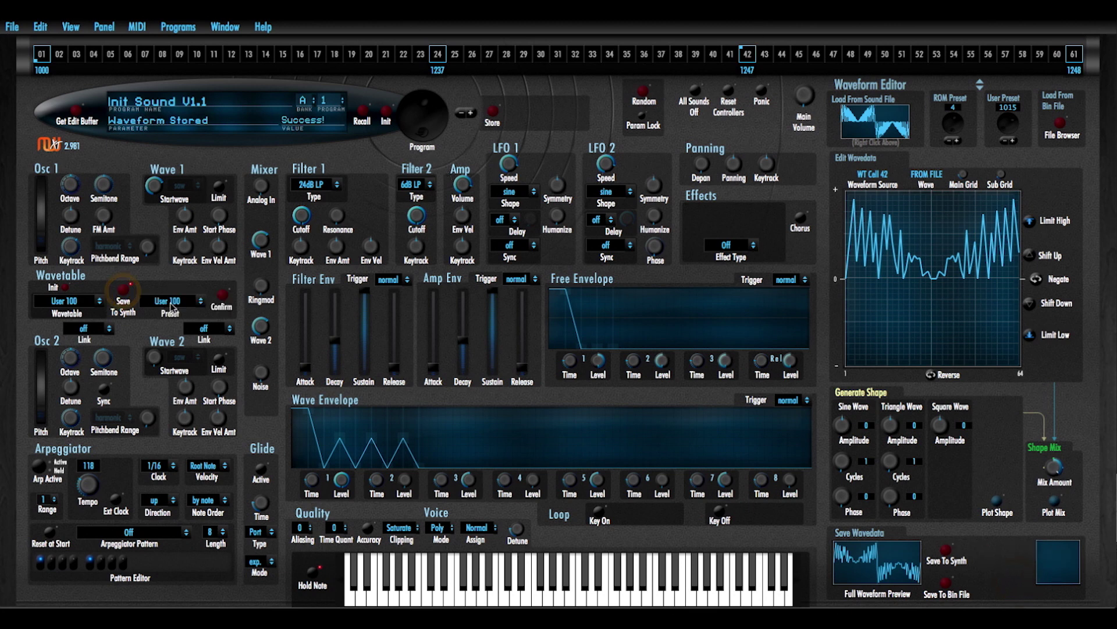
pyautogui.click(221, 296)
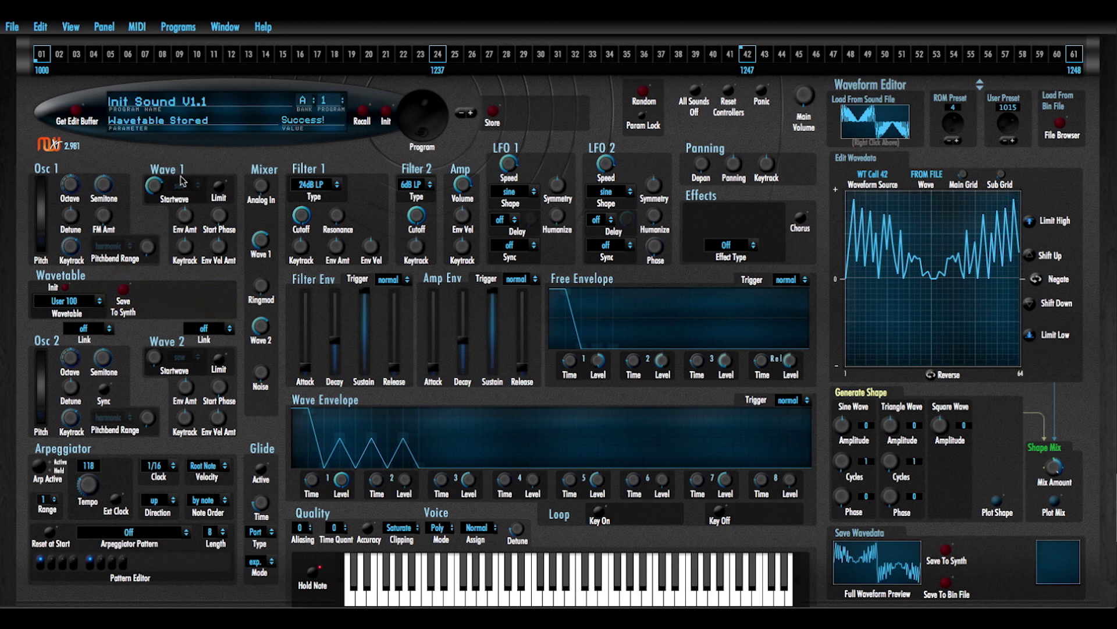
pyautogui.moveTo(154, 188)
pyautogui.mouseDown()
pyautogui.moveTo(156, 248)
pyautogui.moveTo(150, 202)
pyautogui.moveTo(174, 104)
pyautogui.moveTo(153, 310)
pyautogui.moveTo(173, 173)
pyautogui.moveTo(191, 163)
pyautogui.moveTo(187, 271)
pyautogui.mouseUp()
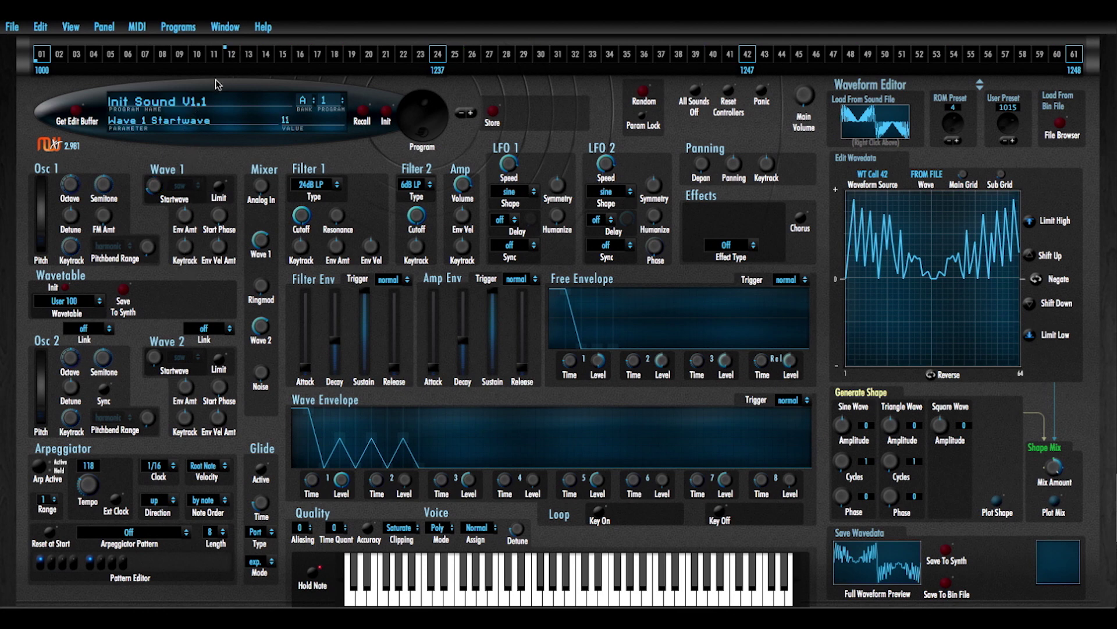
# - Map wavetable cell 12 to user waveform 1200 and bring up its waveform loading menu
pyautogui.click(232, 58)
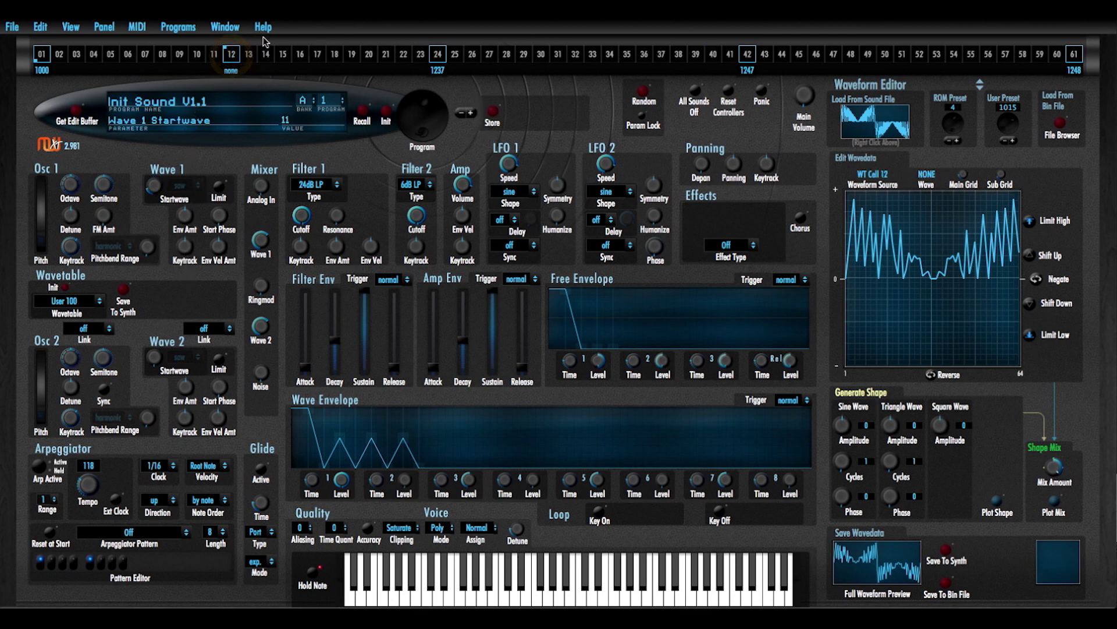
pyautogui.click(231, 72)
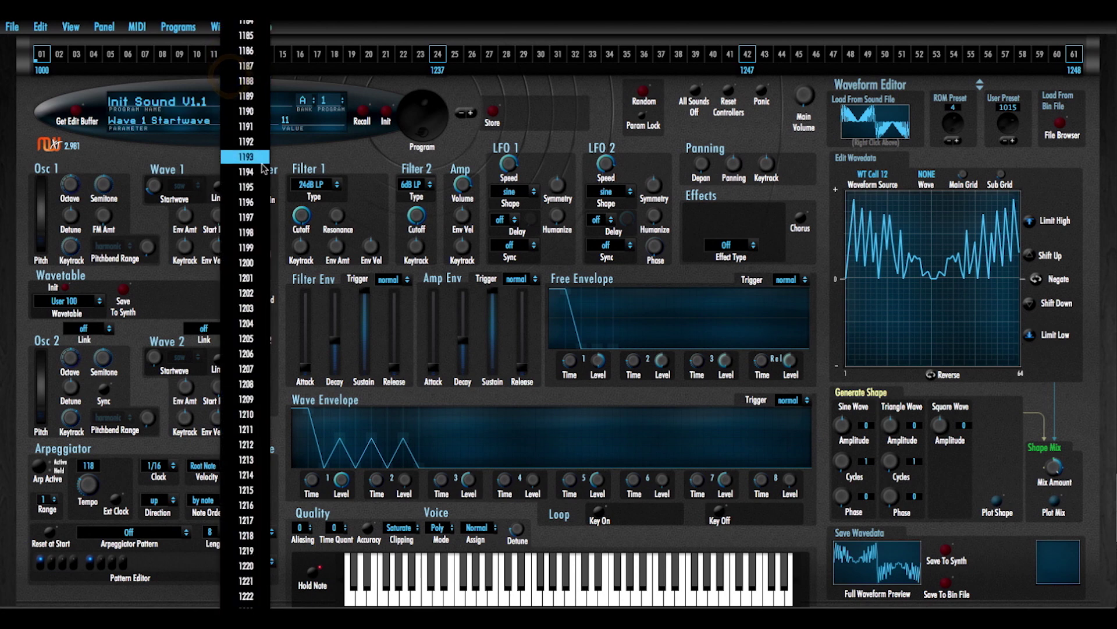
pyautogui.scroll(-3, 263, 187)
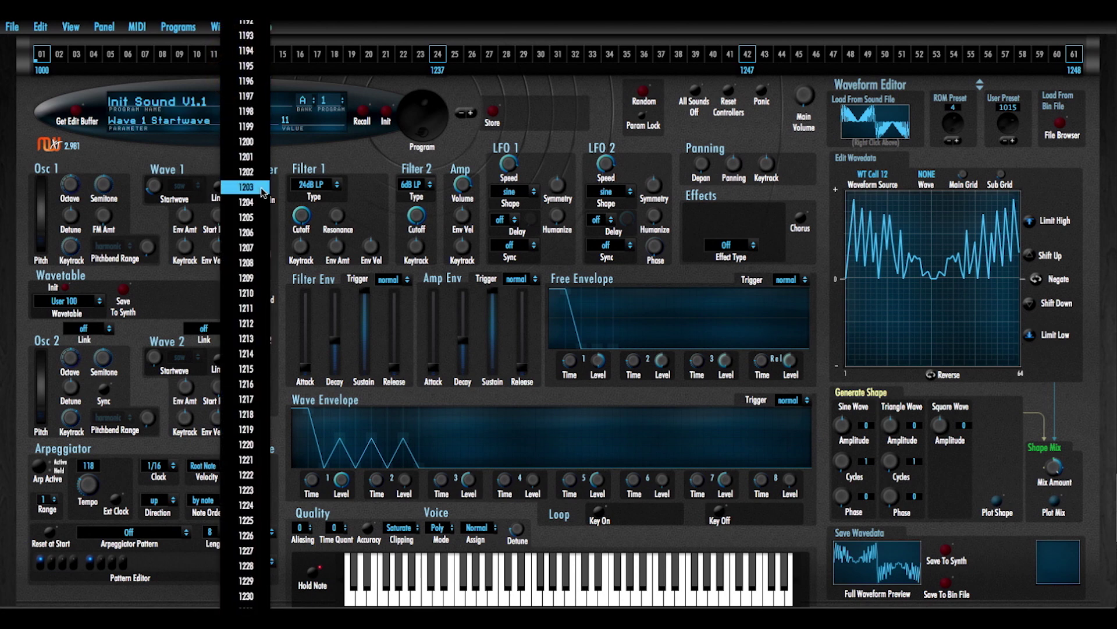
pyautogui.click(252, 142)
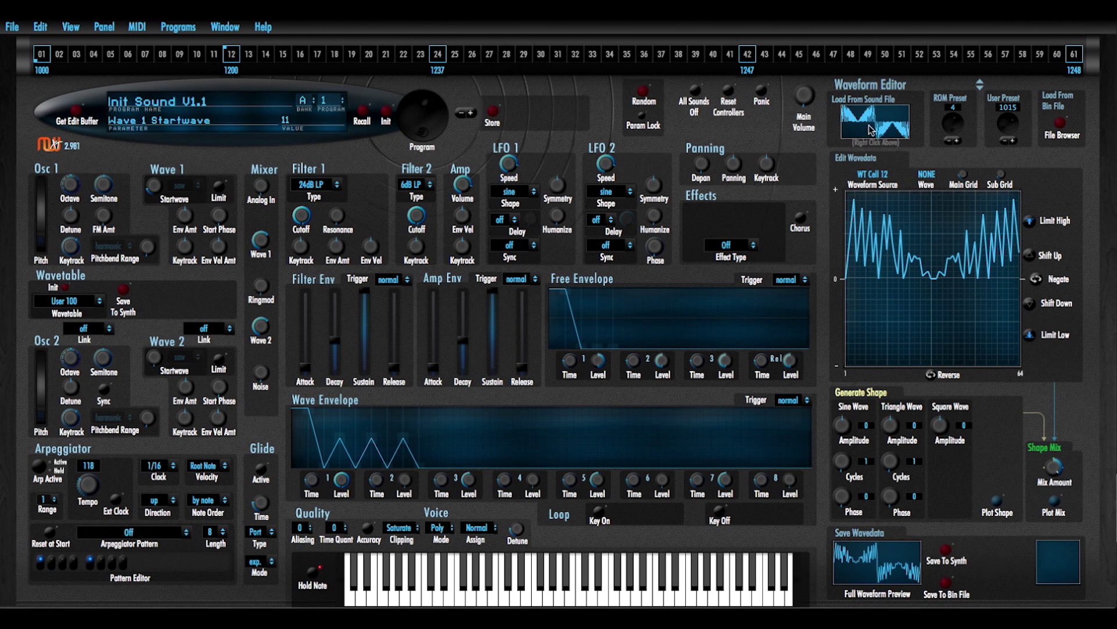
pyautogui.rightClick(891, 131)
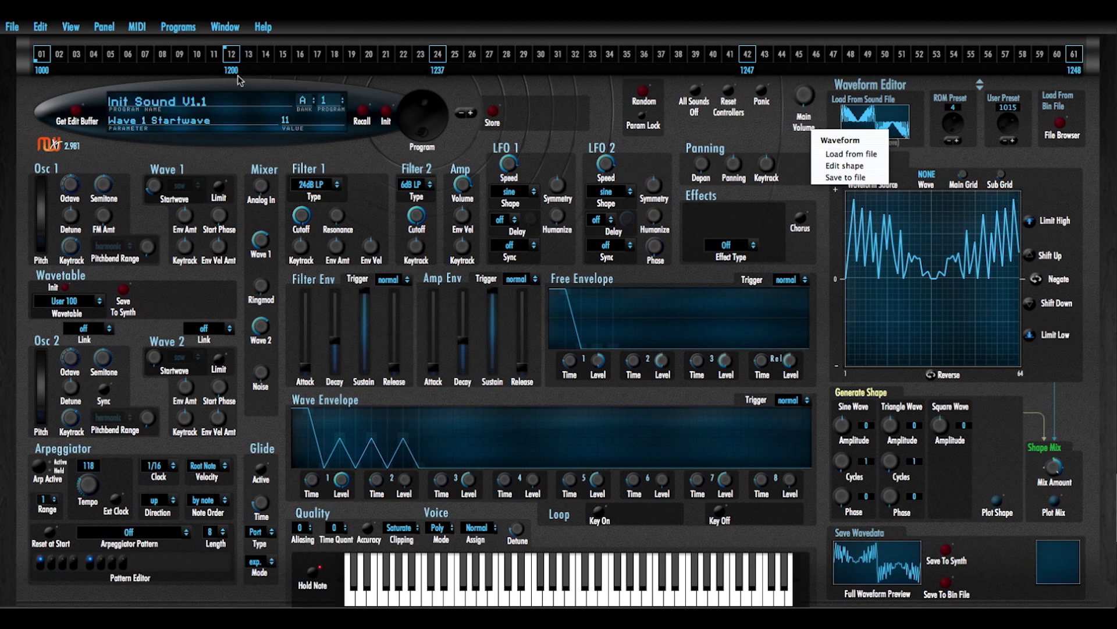
# - Load AM Sine 01 01x7.wav from Architecture Waveforms 2010 Wav32 / AM - Iterative AM into cell 12
pyautogui.click(870, 156)
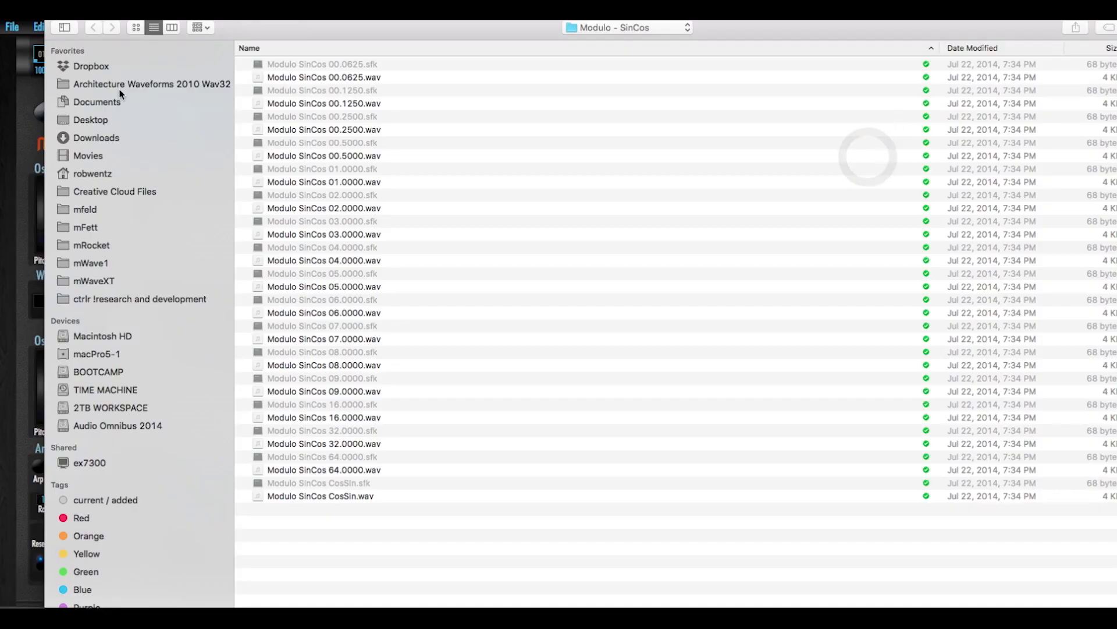
pyautogui.click(627, 27)
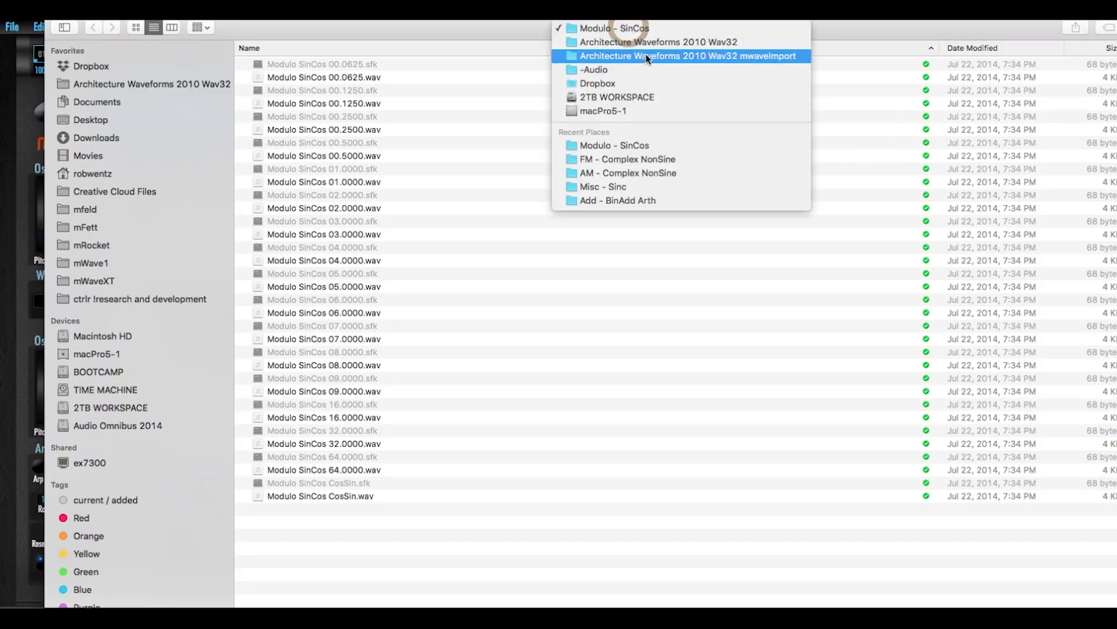
pyautogui.click(646, 42)
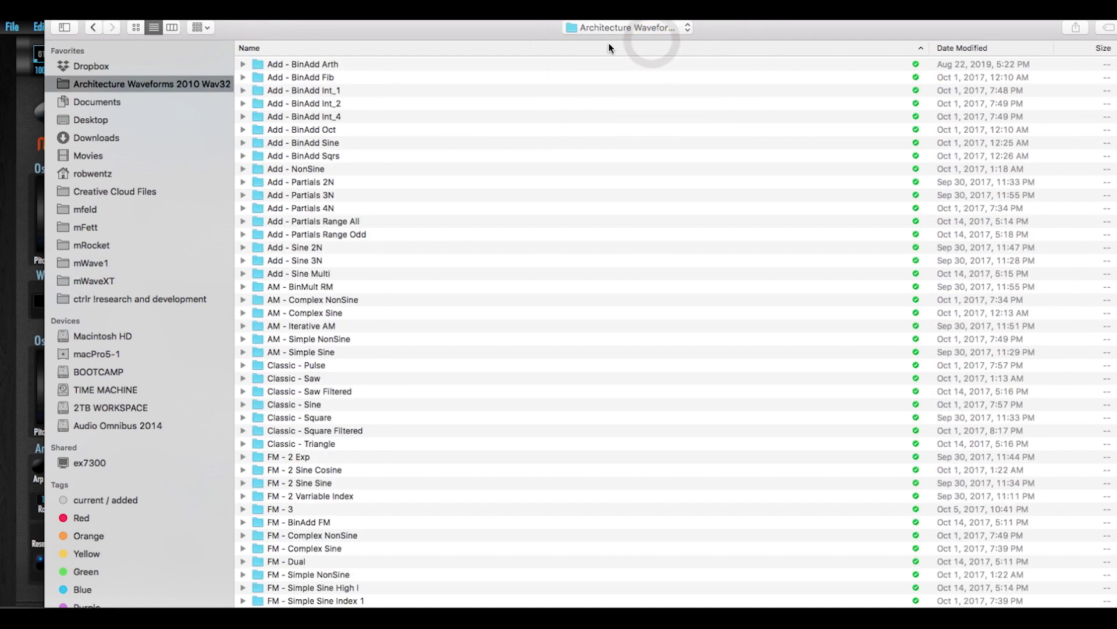
pyautogui.scroll(-1, 372, 329)
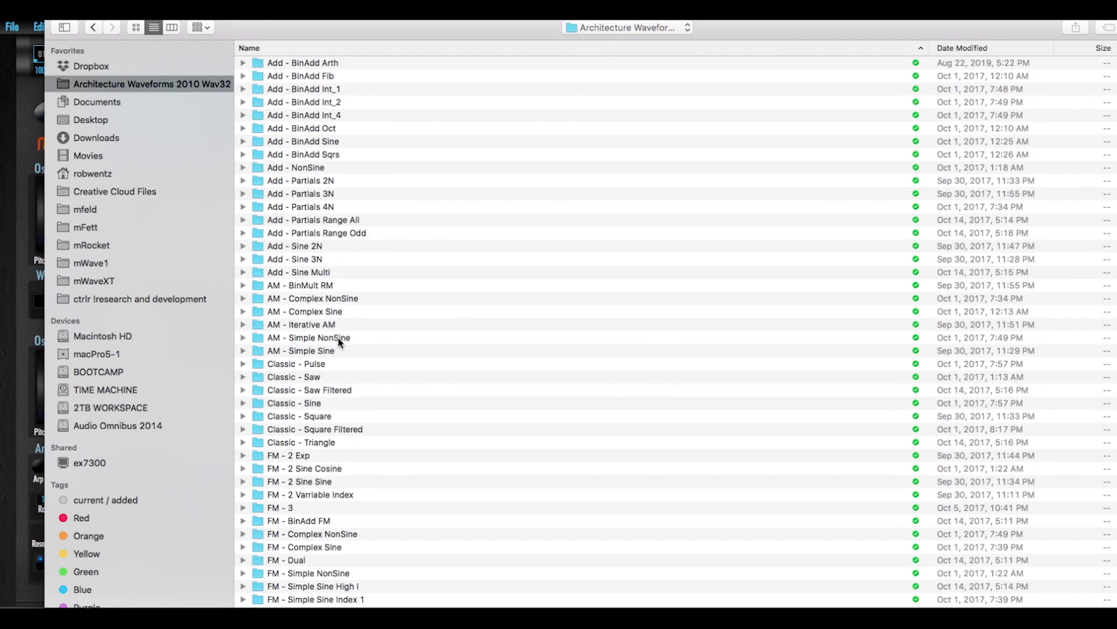
pyautogui.doubleClick(319, 325)
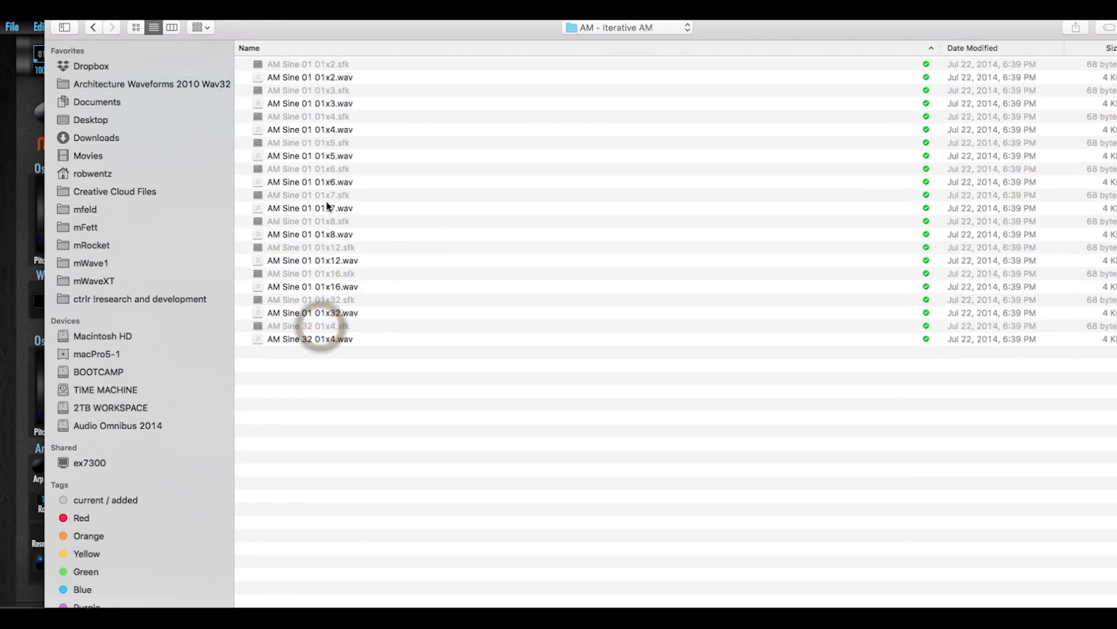
pyautogui.doubleClick(328, 207)
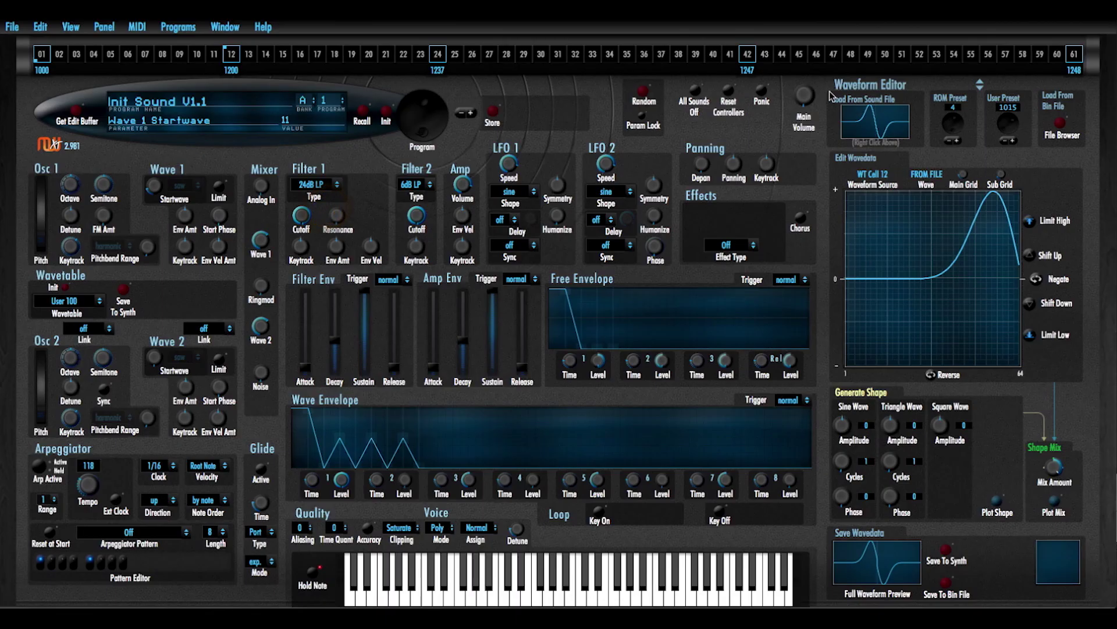
# - Store the loaded wave as user waveform 1200 and save the wavetable to the synth as User 100
pyautogui.click(948, 550)
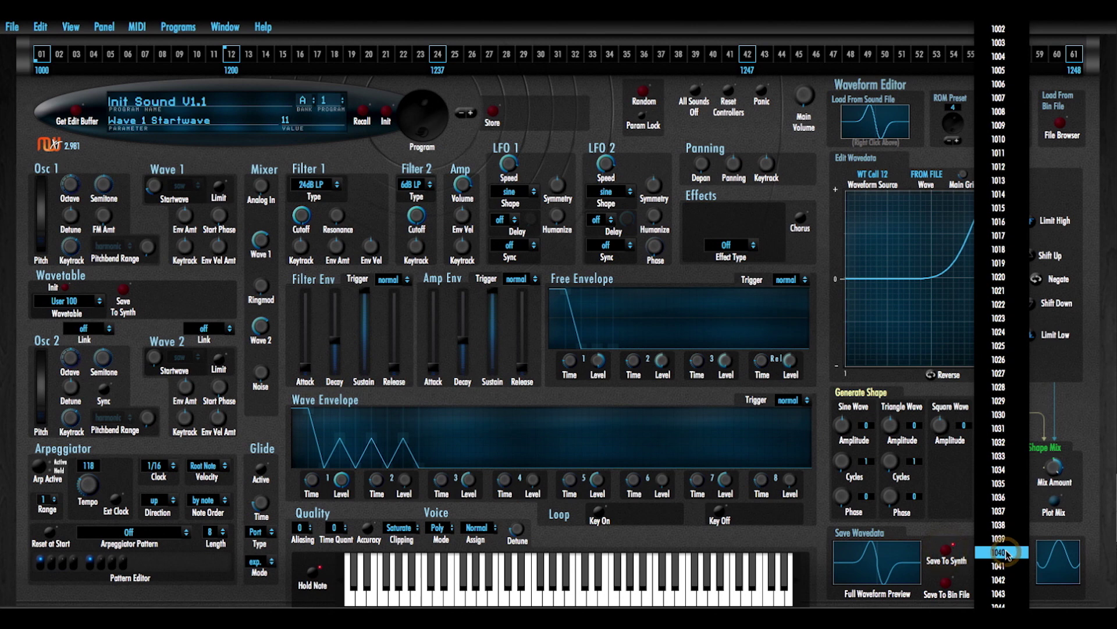
pyautogui.scroll(-15, 1007, 556)
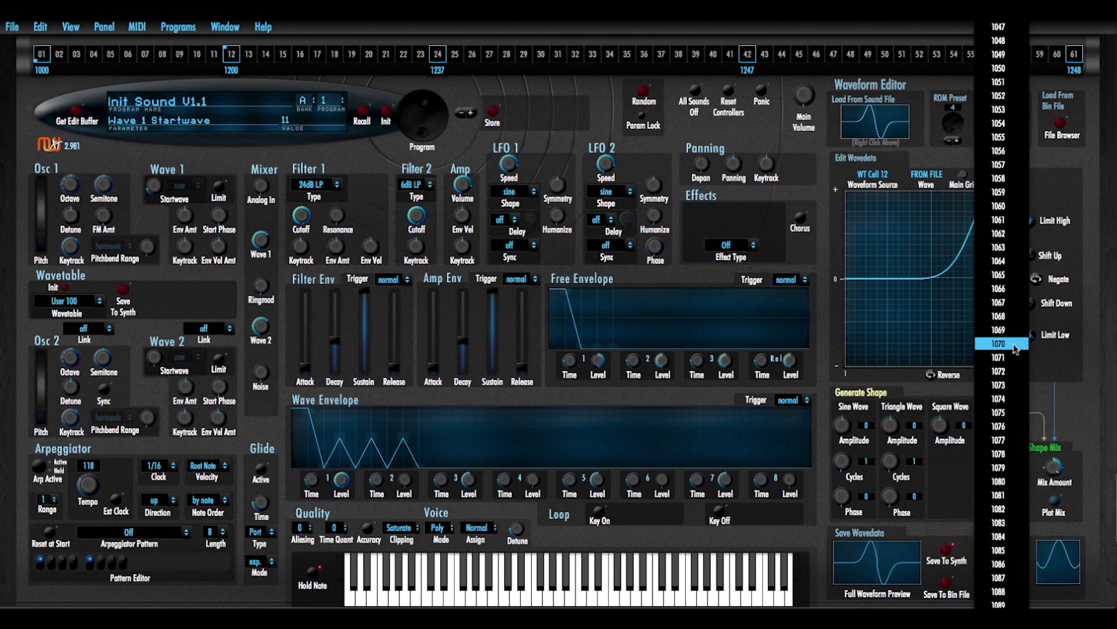
pyautogui.scroll(-12, 1022, 466)
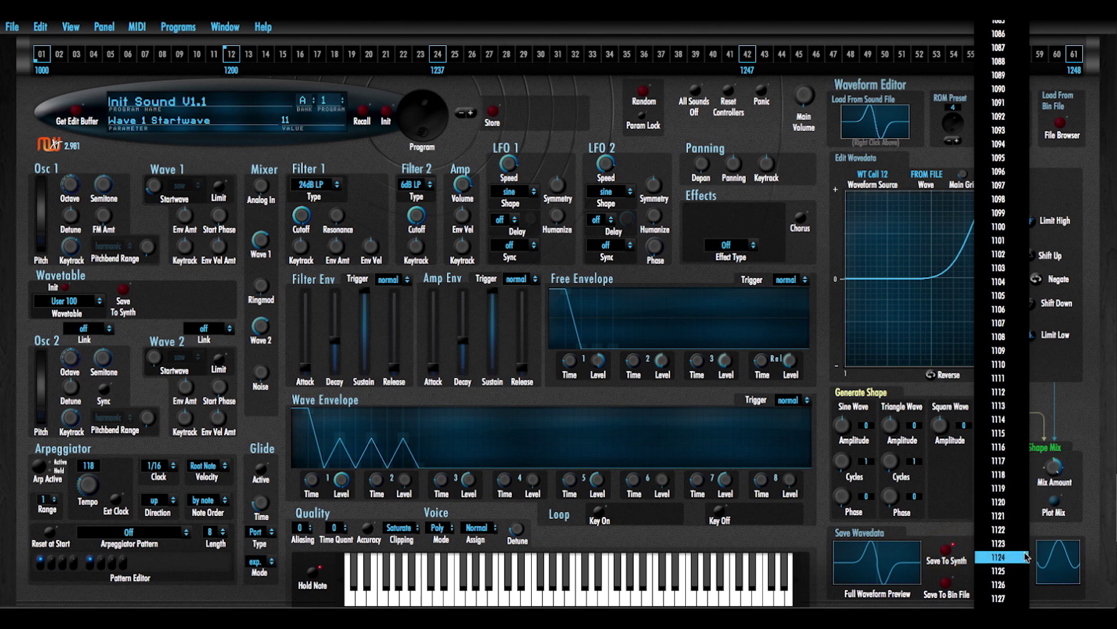
pyautogui.scroll(-20, 1002, 314)
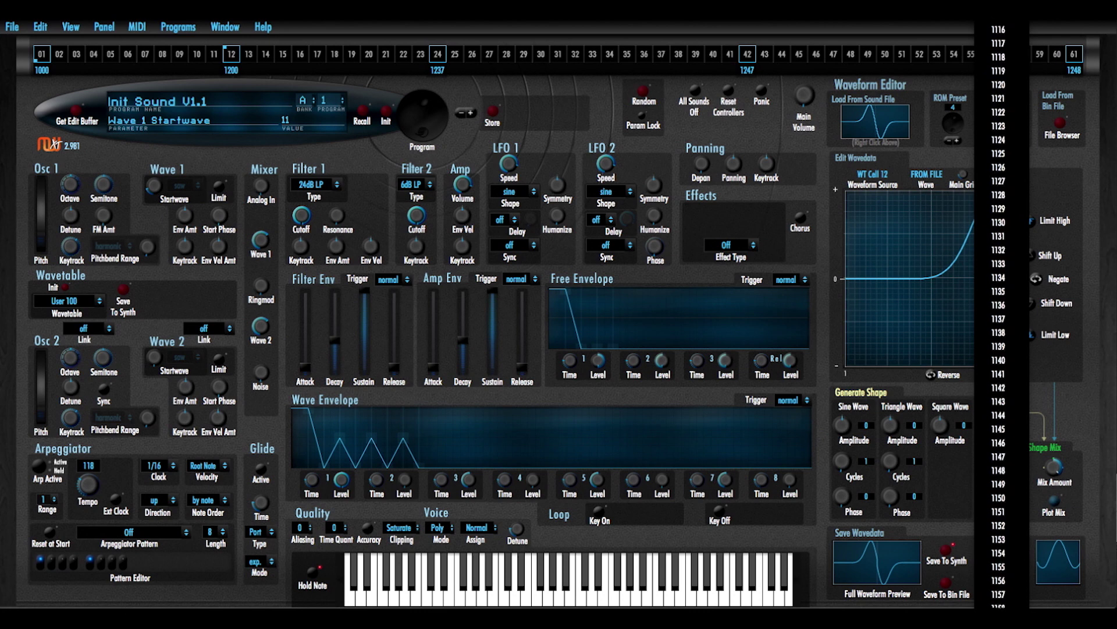
pyautogui.press('Escape')
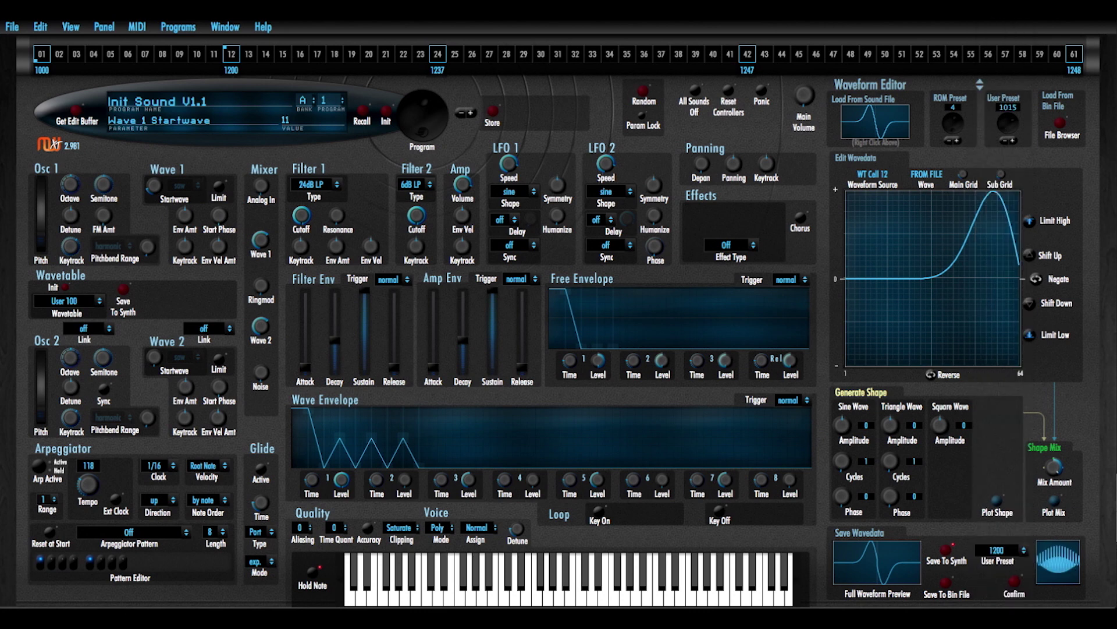
pyautogui.click(1014, 584)
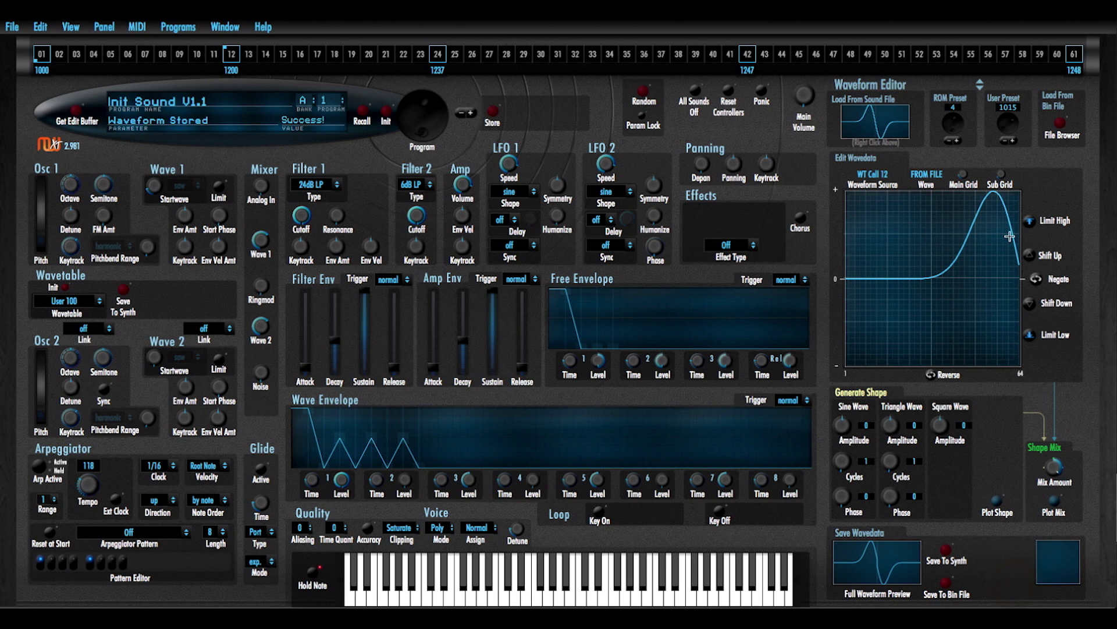
pyautogui.click(124, 294)
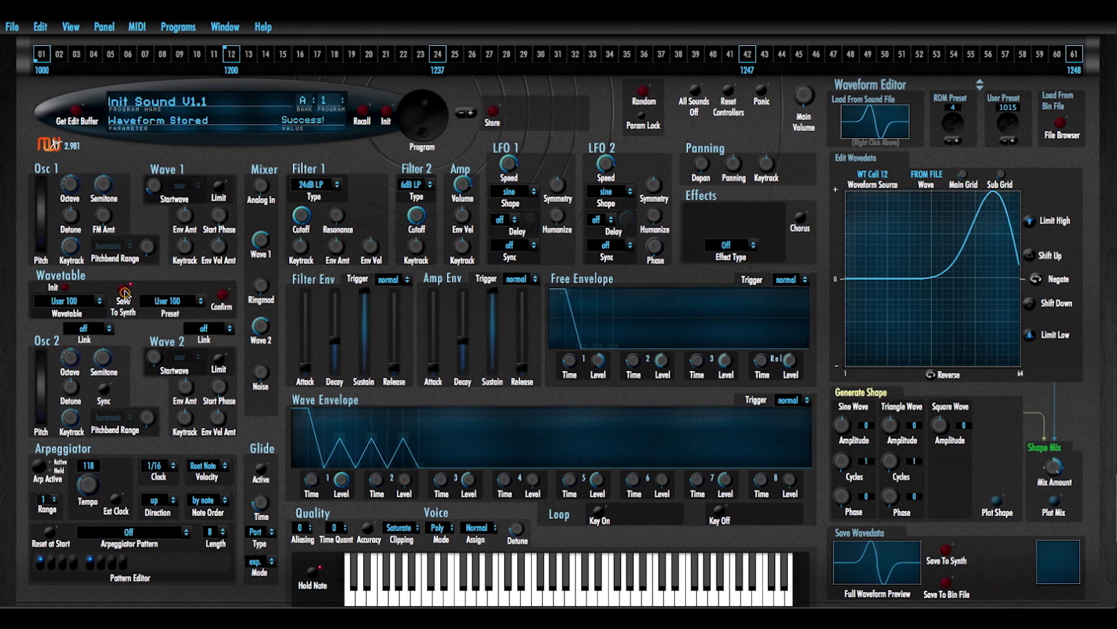
pyautogui.click(226, 299)
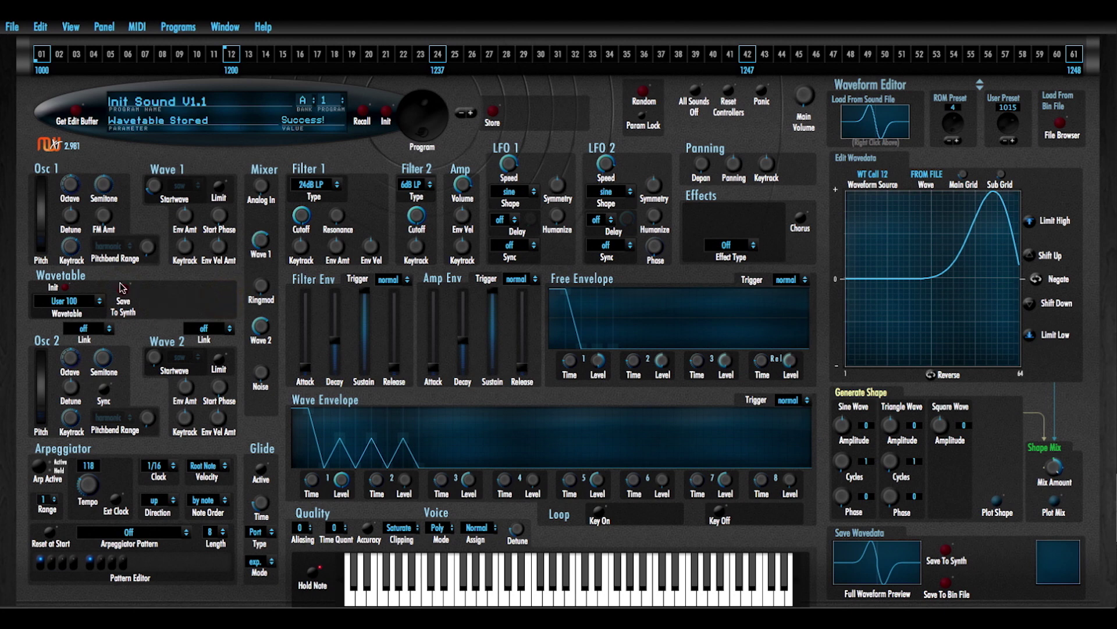
# - Turn Wave 1 Startwave to 33 and select the empty wavetable position 34 for editing
pyautogui.moveTo(155, 187)
pyautogui.mouseDown()
pyautogui.moveTo(147, 166)
pyautogui.moveTo(157, 235)
pyautogui.moveTo(165, 128)
pyautogui.moveTo(134, 240)
pyautogui.mouseUp()
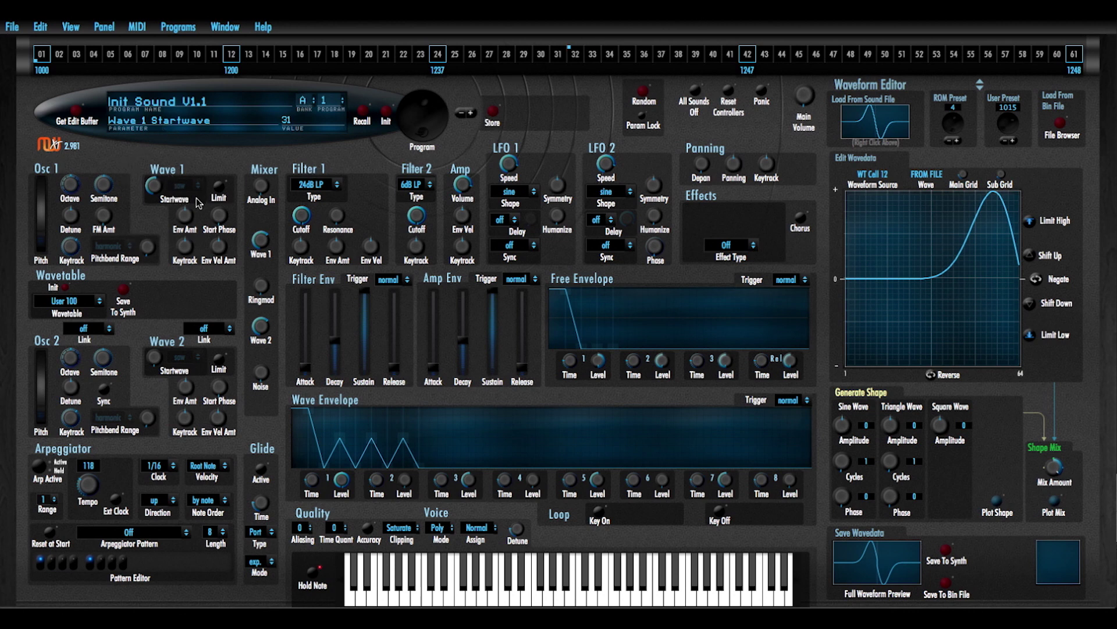
pyautogui.moveTo(156, 190); pyautogui.dragTo(155, 186)
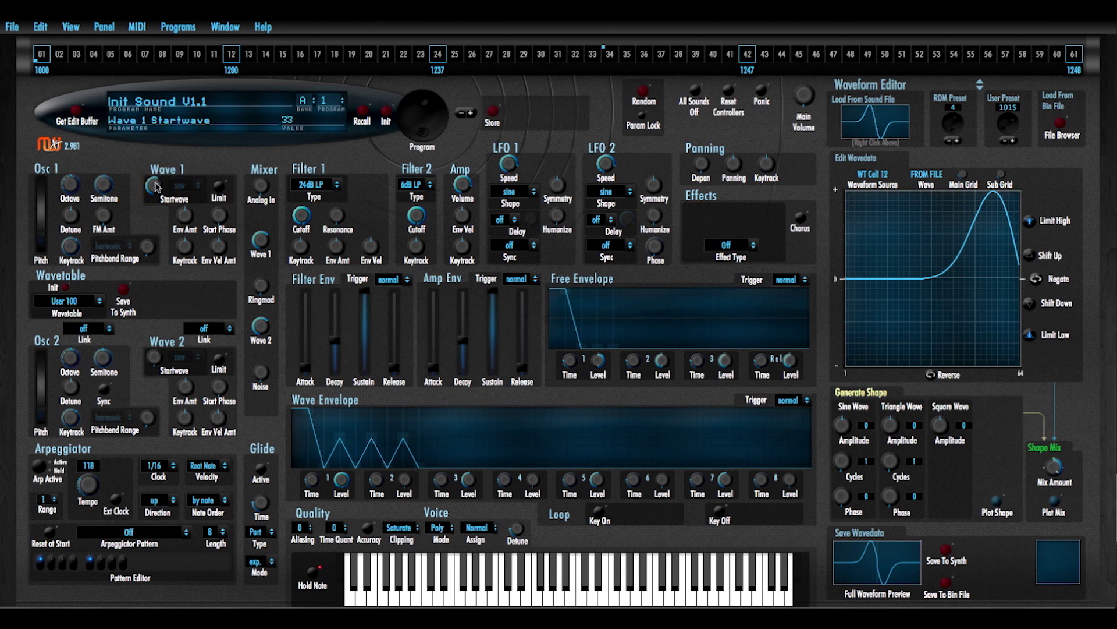
pyautogui.click(609, 54)
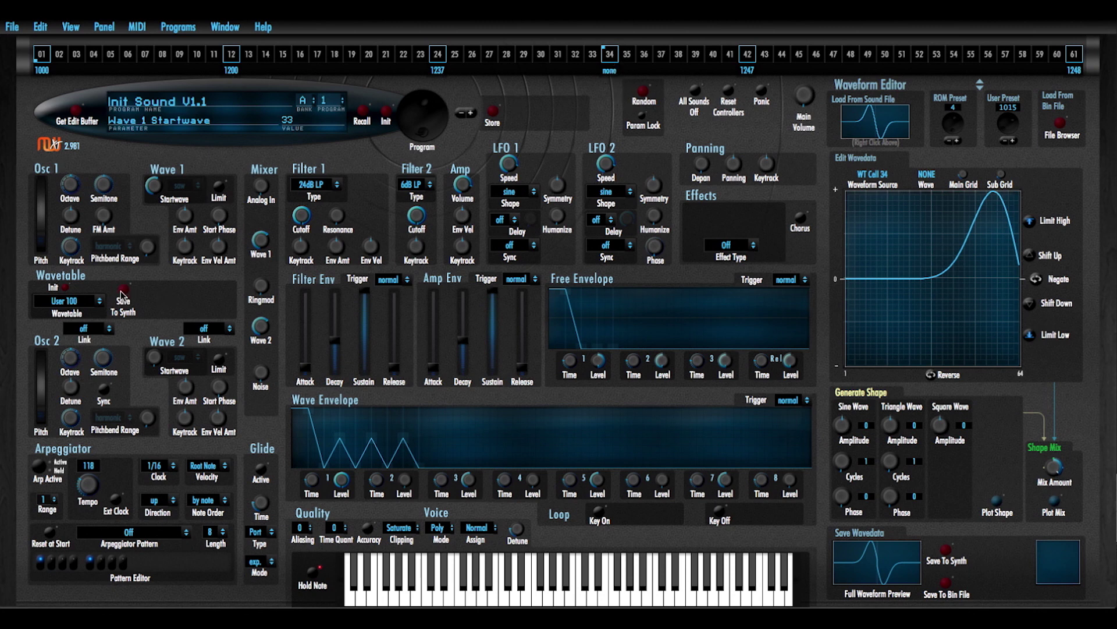
# - Assign user slot 1230 to wavetable position 34
pyautogui.click(615, 71)
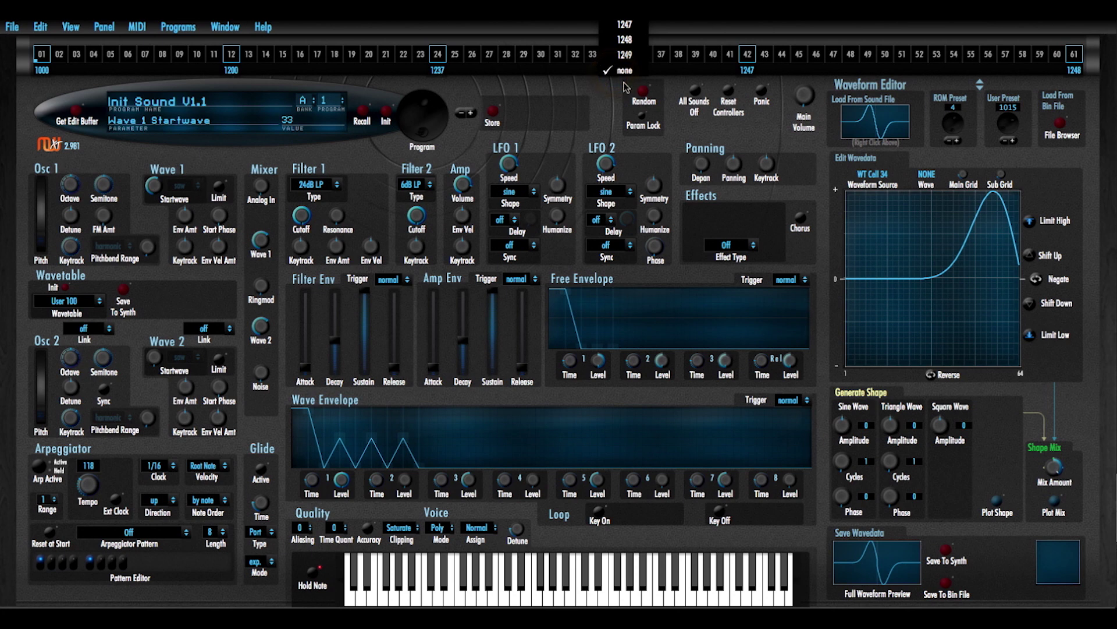
pyautogui.scroll(5, 628, 70)
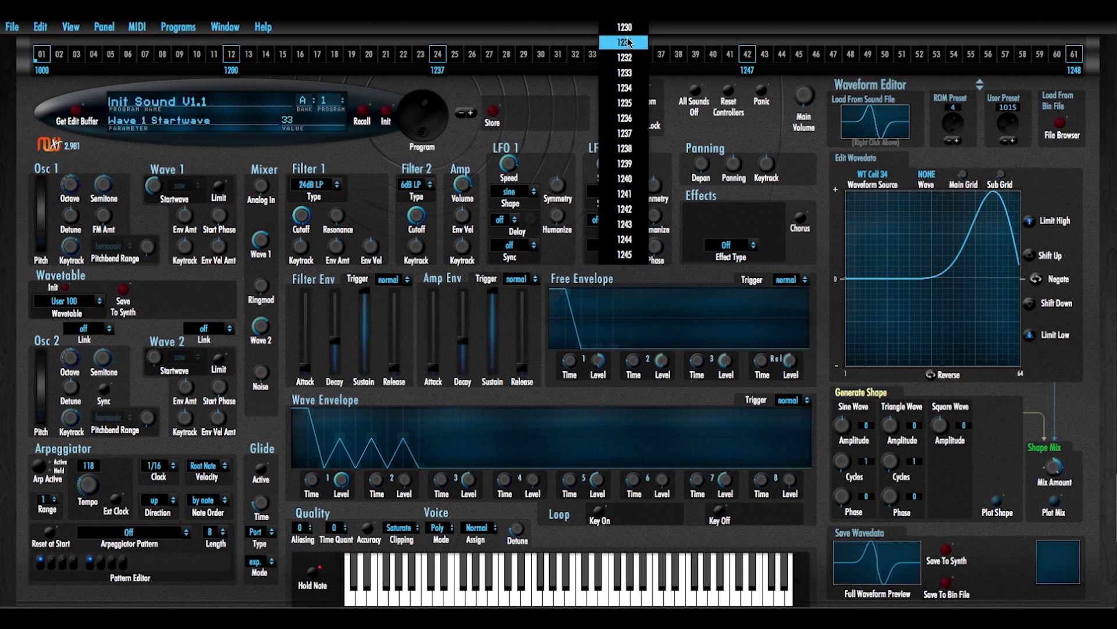
pyautogui.click(626, 29)
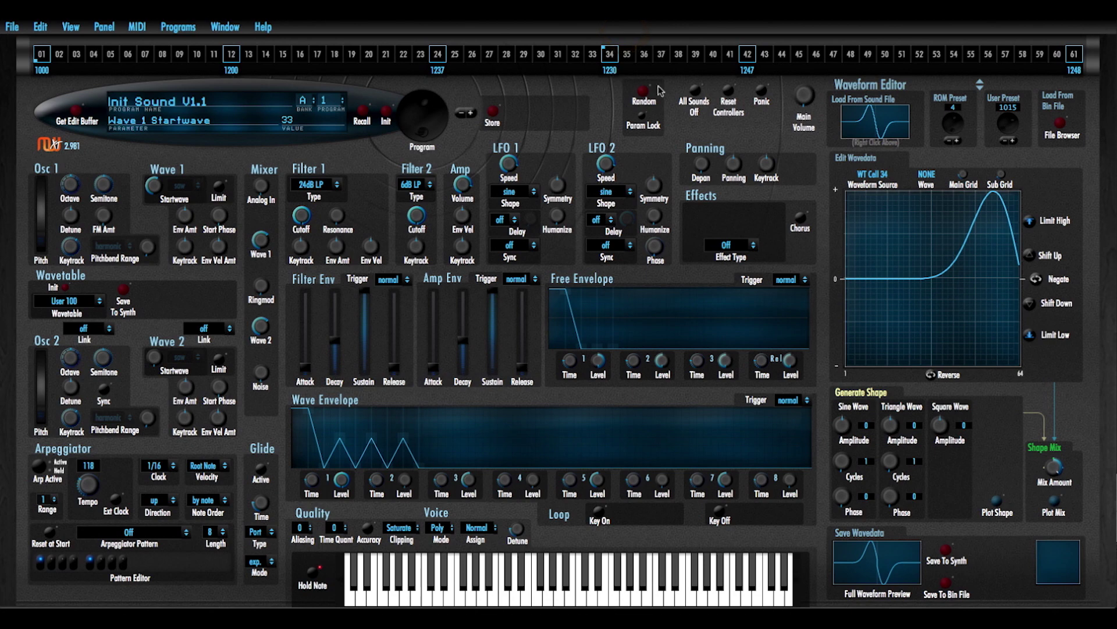
# - Load INVF Random 02.wav from the Misc - INVF folder into the waveform editor
pyautogui.rightClick(874, 112)
pyautogui.click(854, 141)
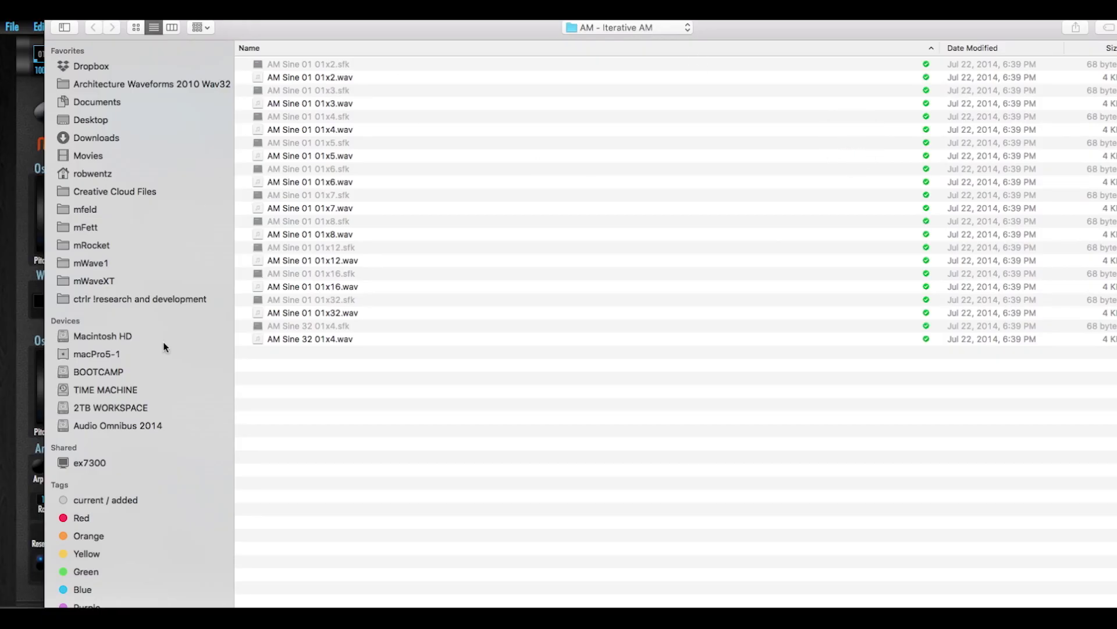
pyautogui.click(122, 88)
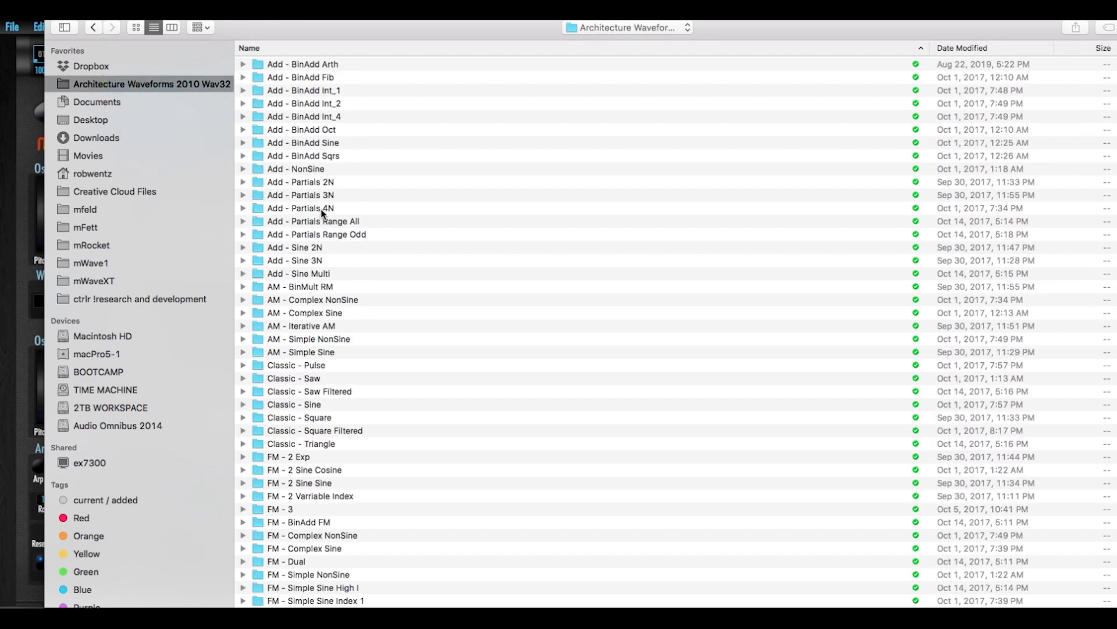
pyautogui.scroll(-15, 323, 220)
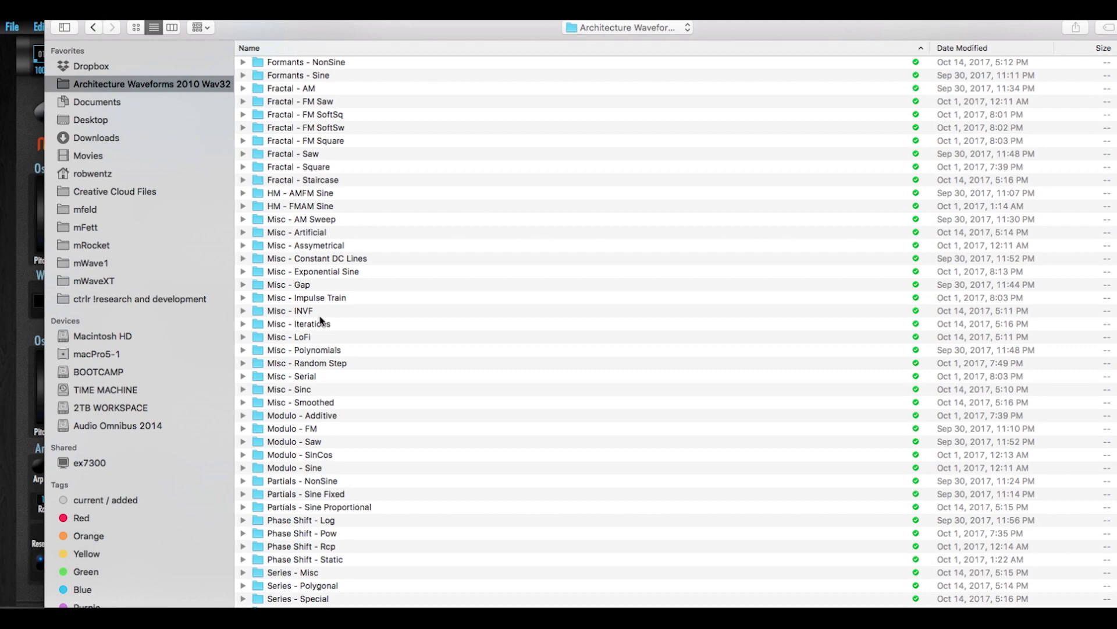
pyautogui.doubleClick(305, 312)
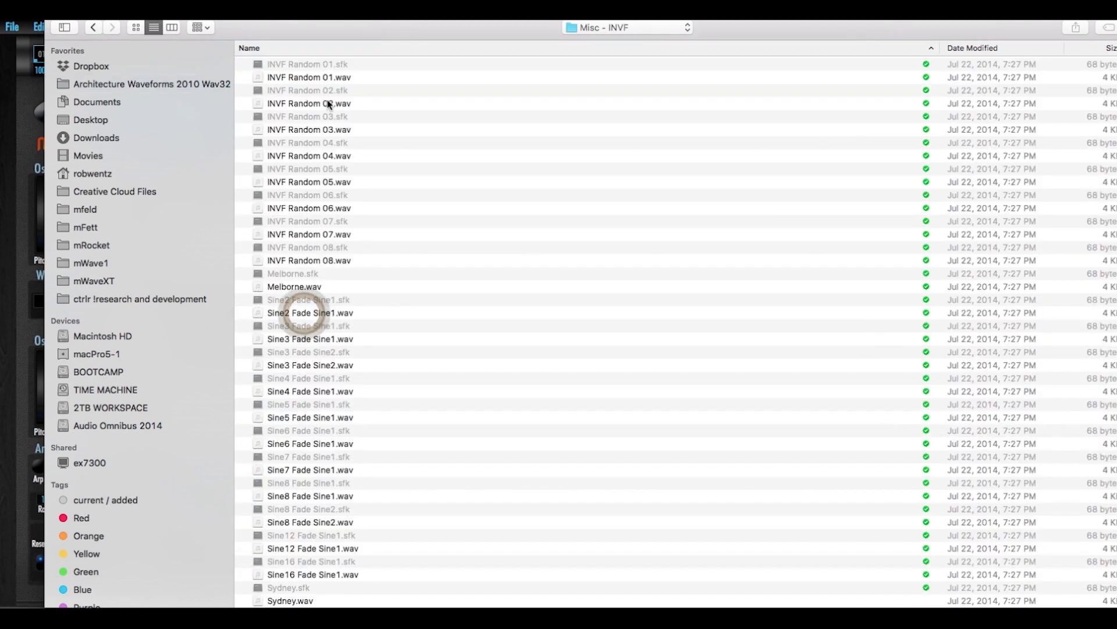
pyautogui.doubleClick(317, 103)
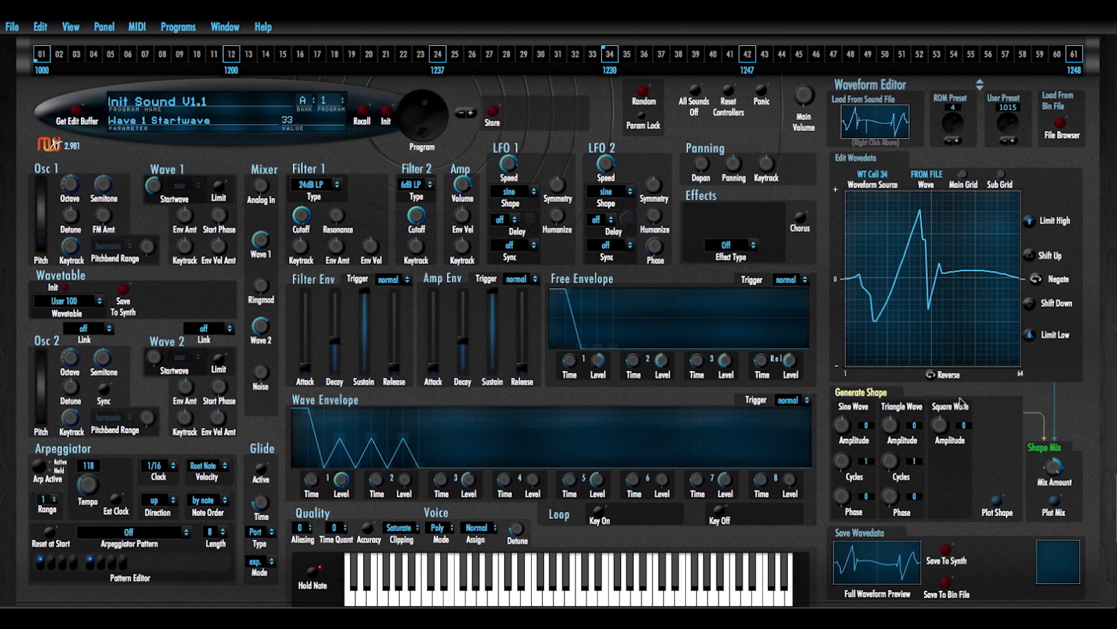
# - Generate a sine shape with amplitude 68 and 6 cycles
pyautogui.moveTo(843, 426); pyautogui.dragTo(848, 386)
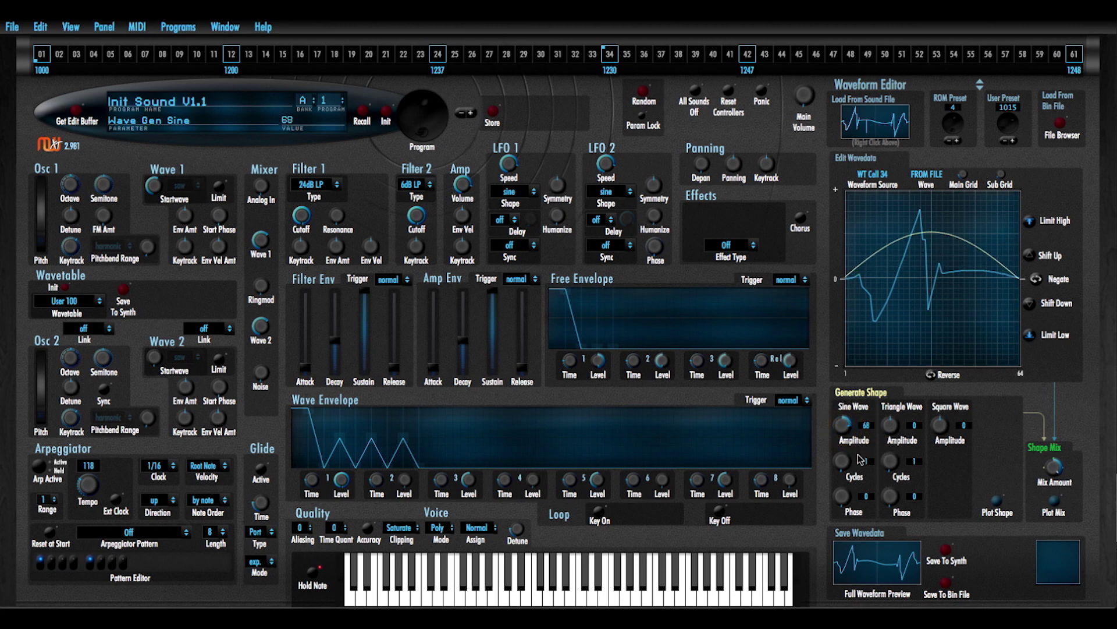
pyautogui.moveTo(843, 465); pyautogui.dragTo(844, 457)
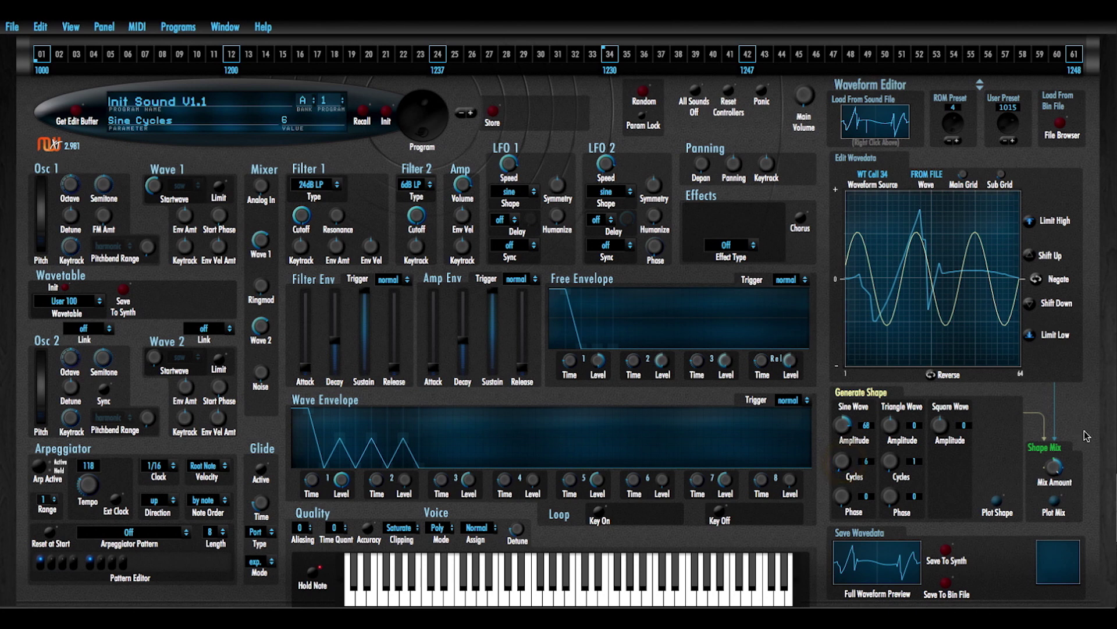
pyautogui.moveTo(1054, 476); pyautogui.dragTo(1061, 466)
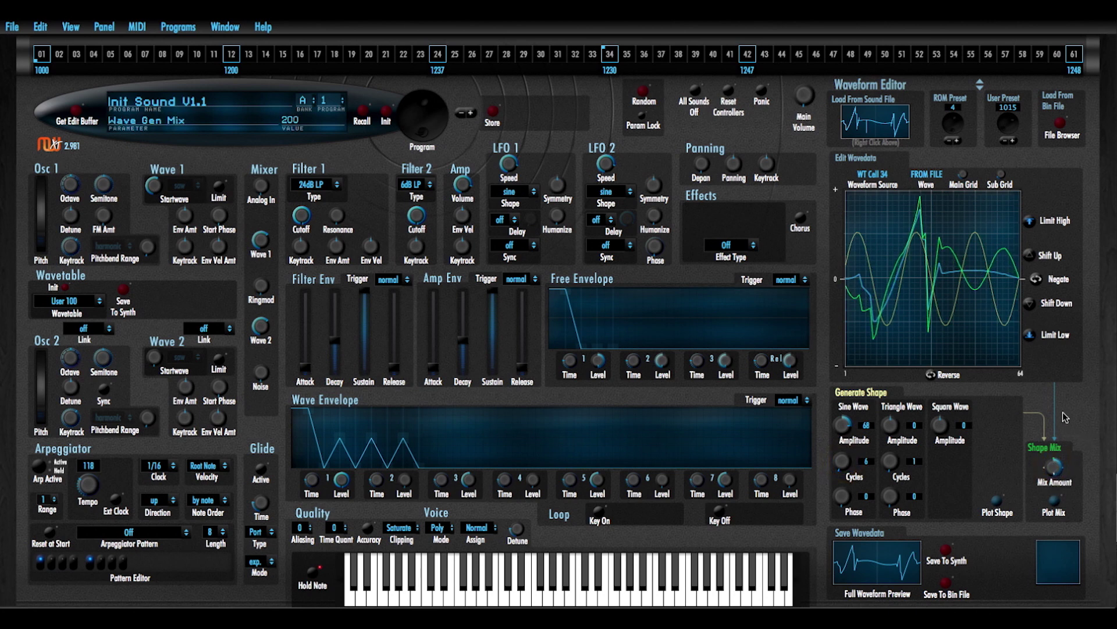
# - Plot the sine blend, then add a negative square wave and raise Mix Amount to 150
pyautogui.moveTo(1055, 469); pyautogui.dragTo(1057, 434)
pyautogui.click(1055, 503)
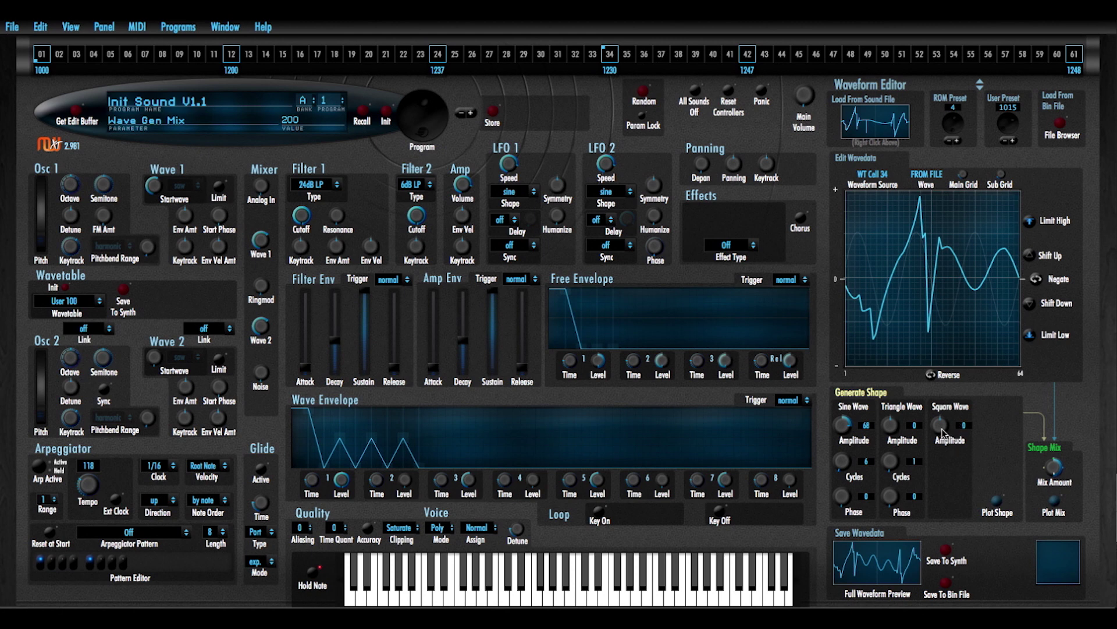
pyautogui.moveTo(944, 435); pyautogui.dragTo(941, 444)
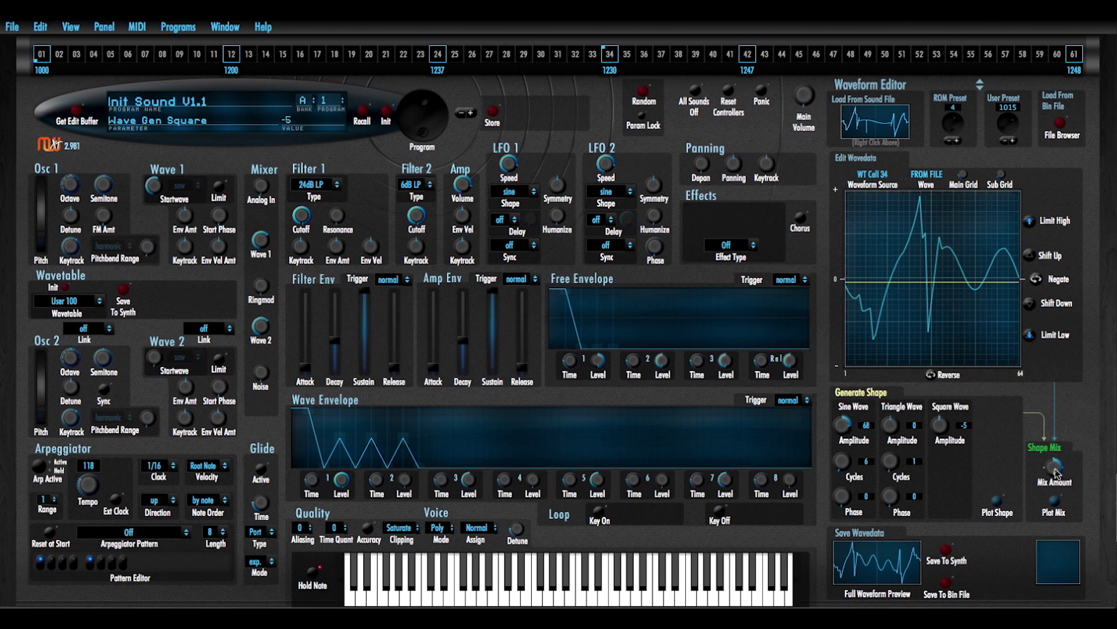
pyautogui.moveTo(1056, 471); pyautogui.dragTo(1059, 496)
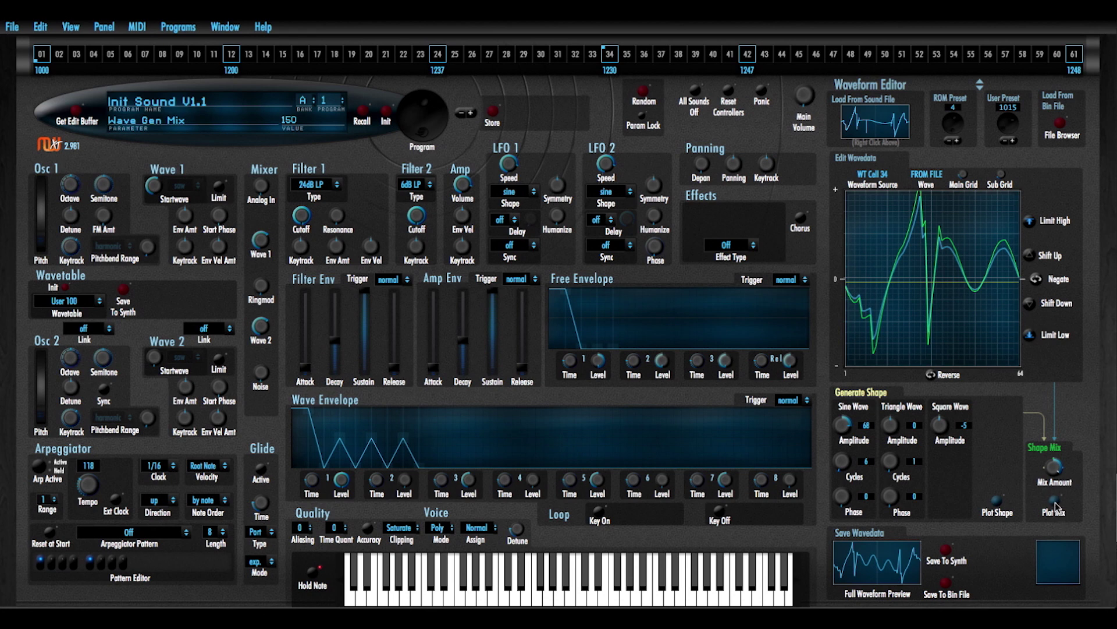
# - Plot the mix, then set Square Amplitude -9 and Mix Amount 116 and replot the blend
pyautogui.click(1055, 504)
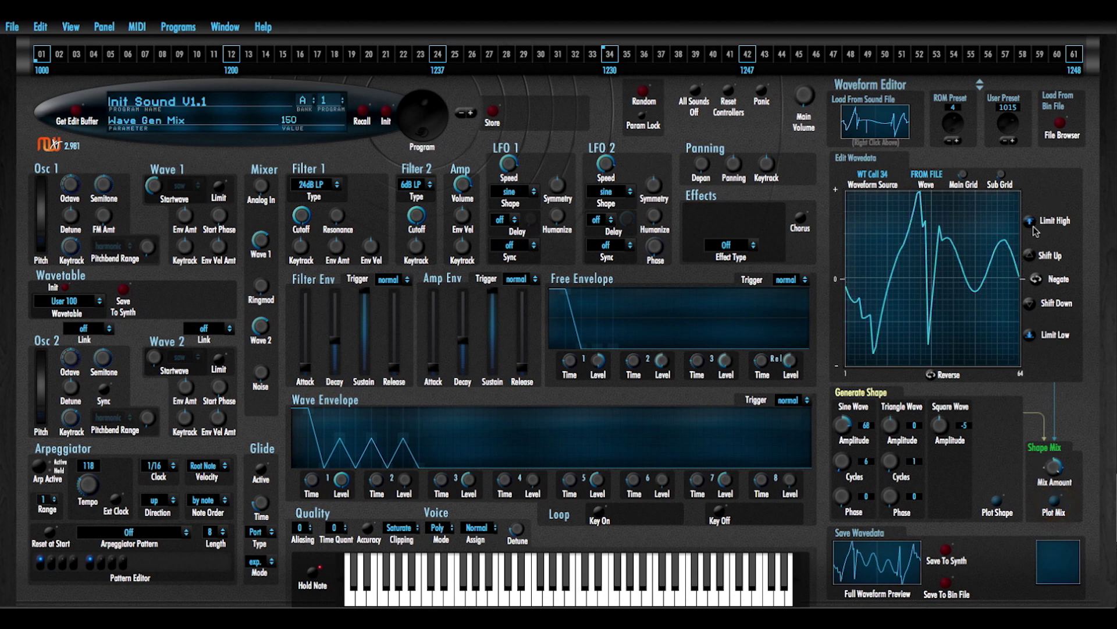
pyautogui.click(1031, 227)
pyautogui.click(1031, 336)
pyautogui.scroll(-4, 941, 428)
pyautogui.scroll(8, 1055, 469)
pyautogui.scroll(4, 1054, 483)
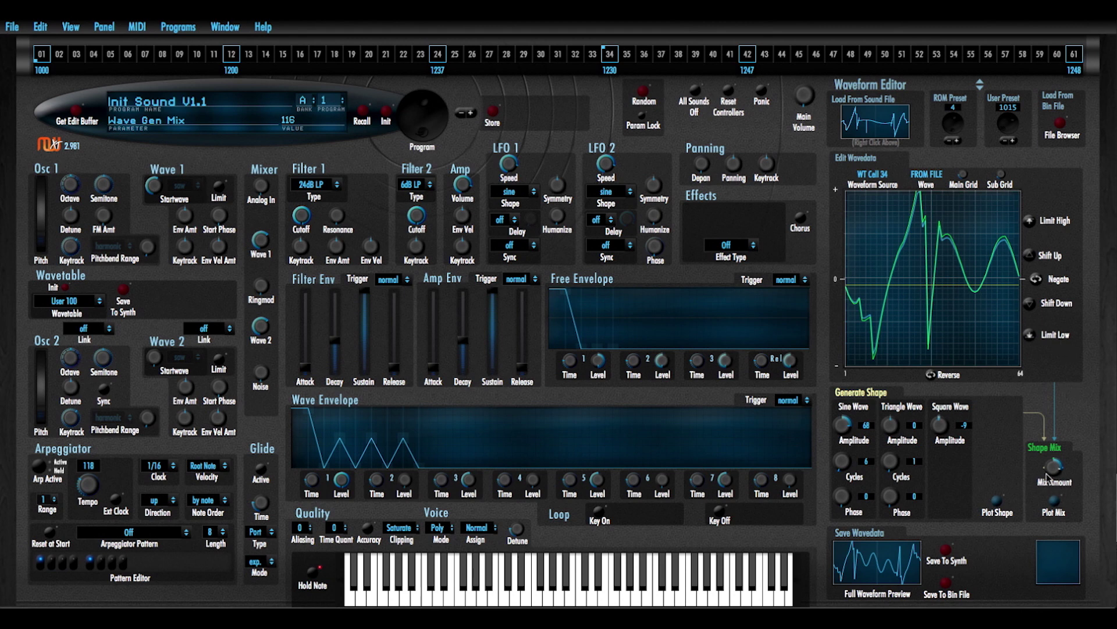
pyautogui.click(1055, 504)
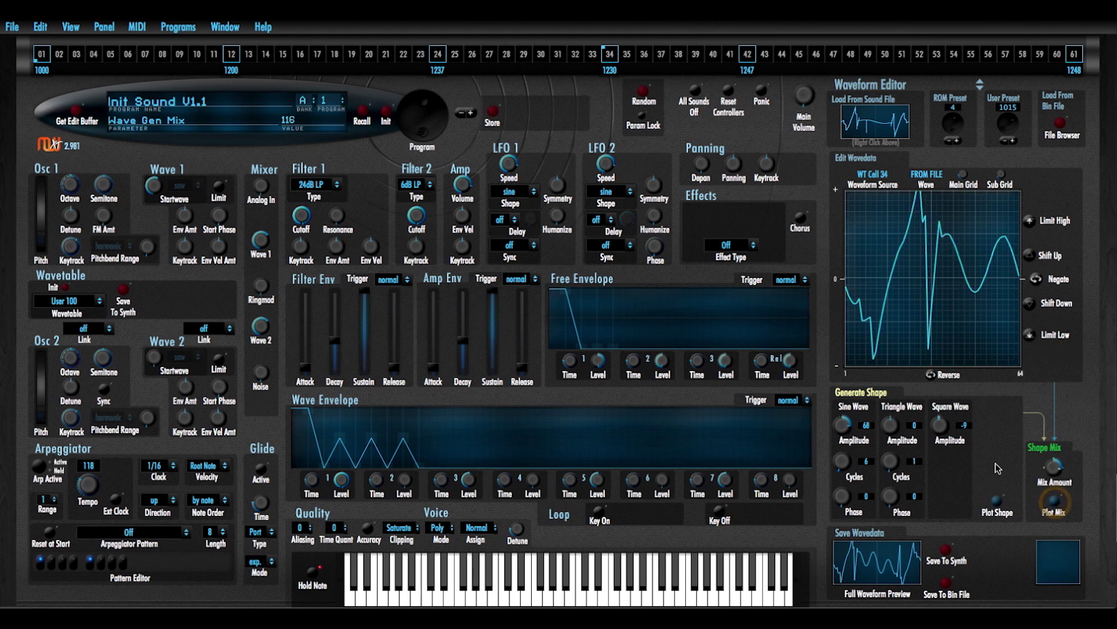
# - Shift the waveform down and up until its peak fits the top of the editor
pyautogui.click(1032, 305)
pyautogui.click(1031, 305)
pyautogui.click(1032, 305)
pyautogui.click(1031, 305)
pyautogui.click(1029, 255)
pyautogui.click(1032, 307)
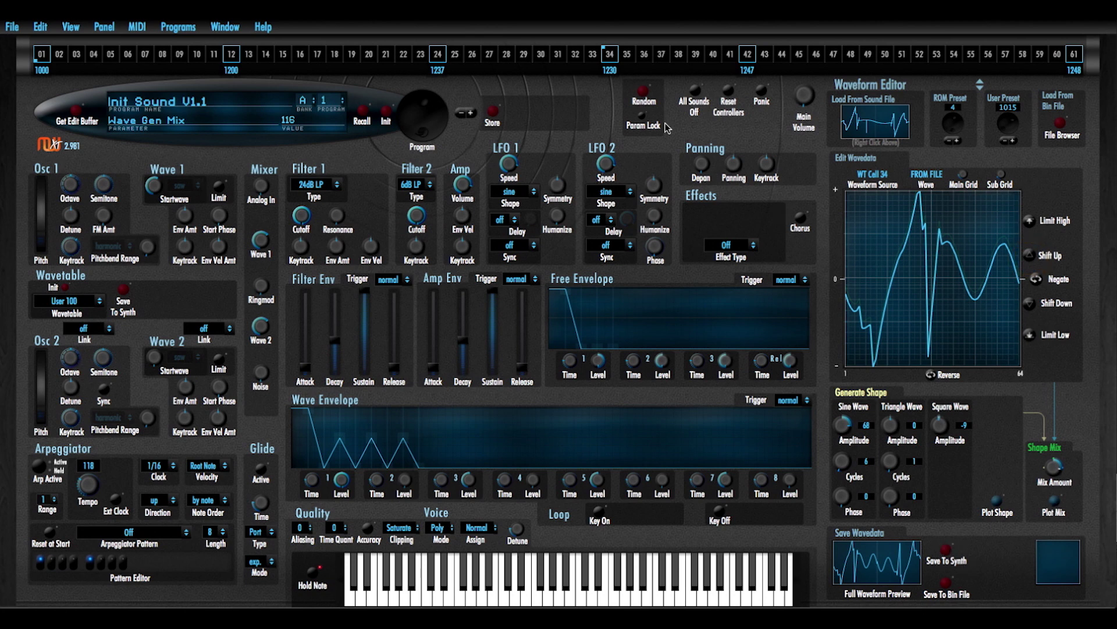
# - Store the blended wave in user slot 1230 and re-save the User 100 wavetable to the synth
pyautogui.click(946, 550)
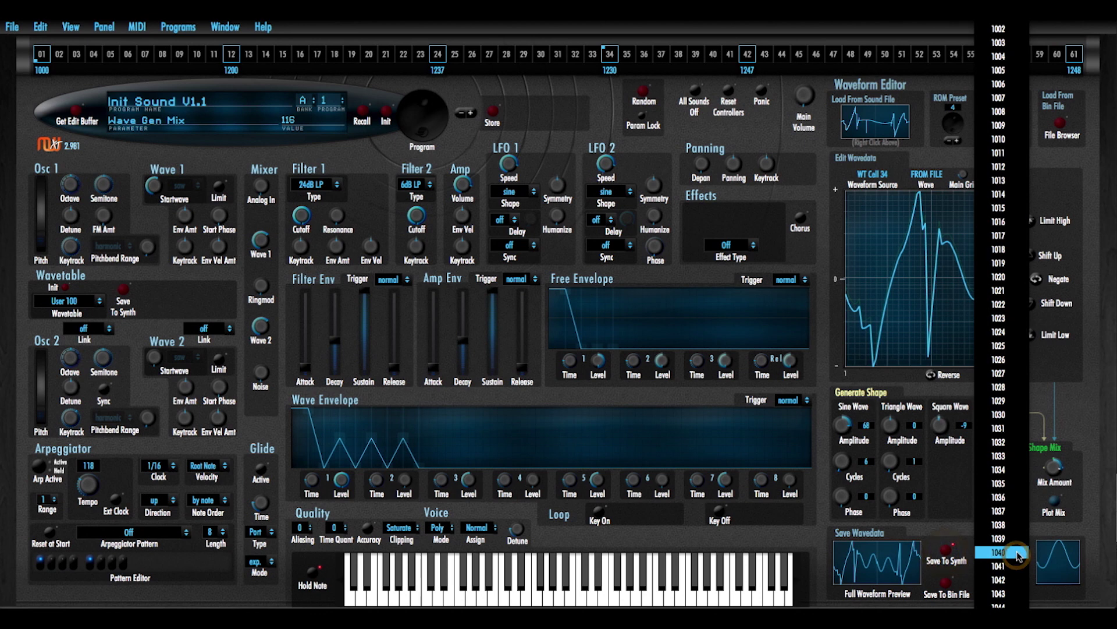
pyautogui.click(1001, 559)
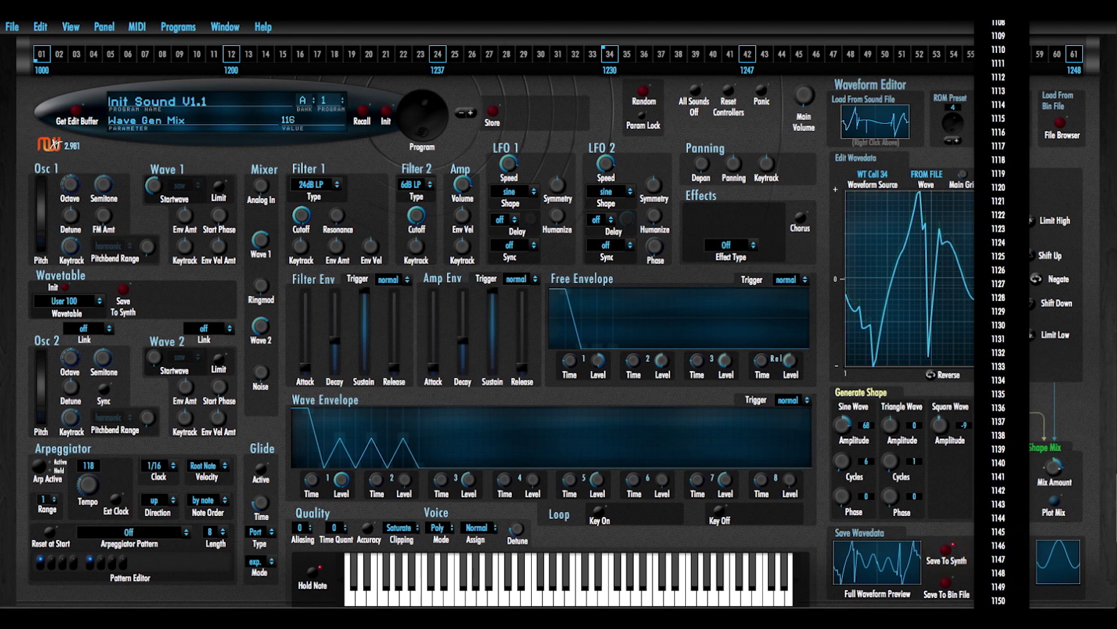
pyautogui.scroll(-10, 999, 314)
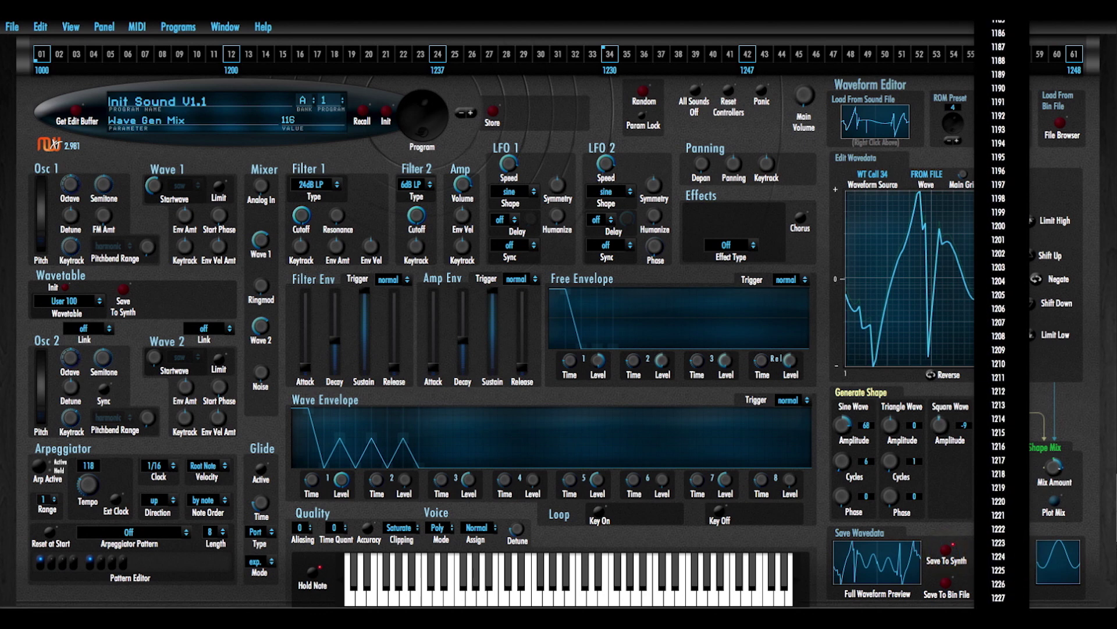
pyautogui.click(1026, 530)
pyautogui.click(1014, 584)
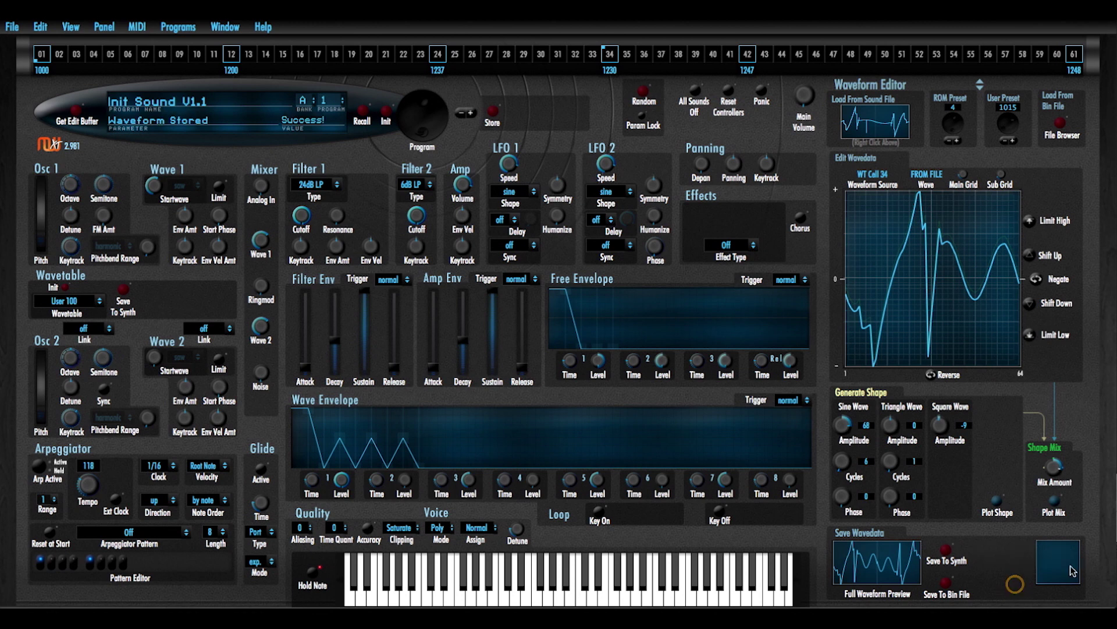
pyautogui.click(123, 292)
# - Scroll the Wave 1 Startwave knob to audition the new wavetable positions
pyautogui.scroll(5, 153, 185)
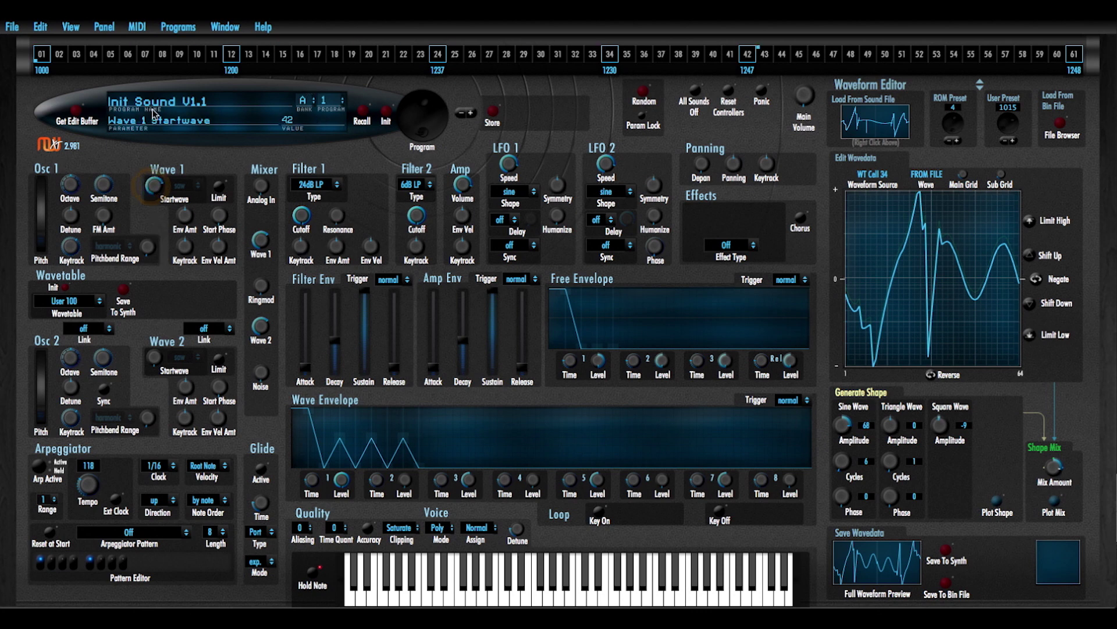